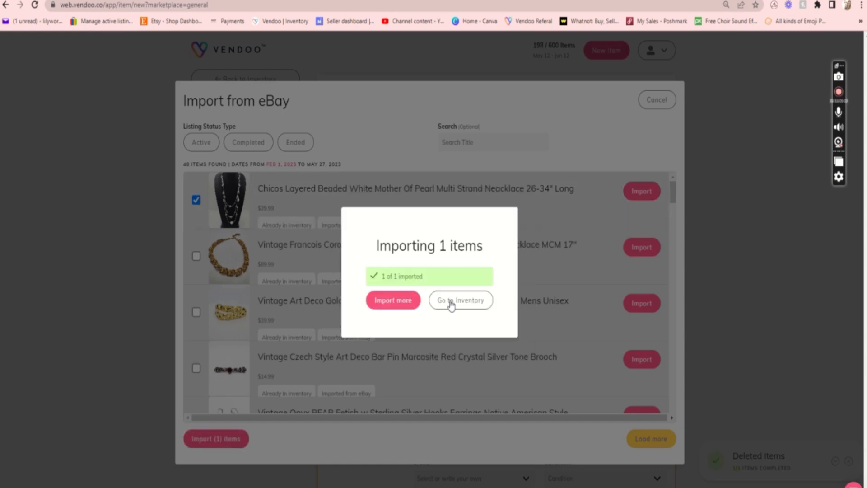
Open the imported Chicos mother of pearl necklace from the inventory and set its cost of goods to $10.
left_click(453, 300)
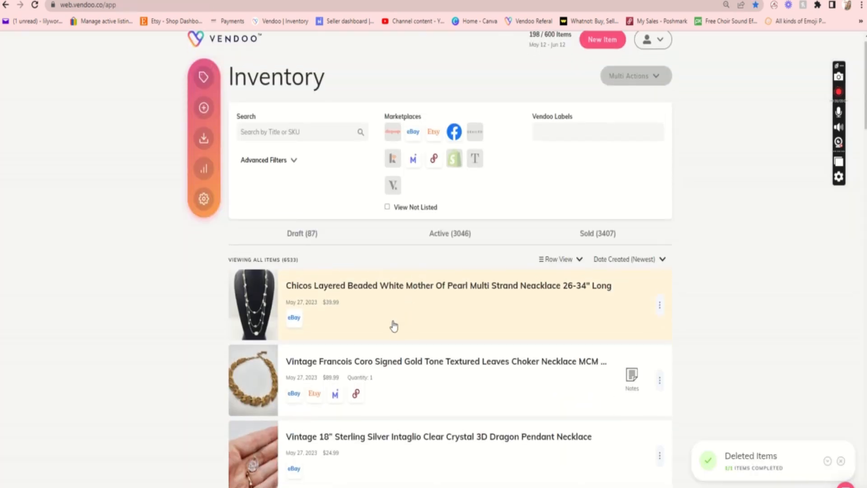
left_click(393, 324)
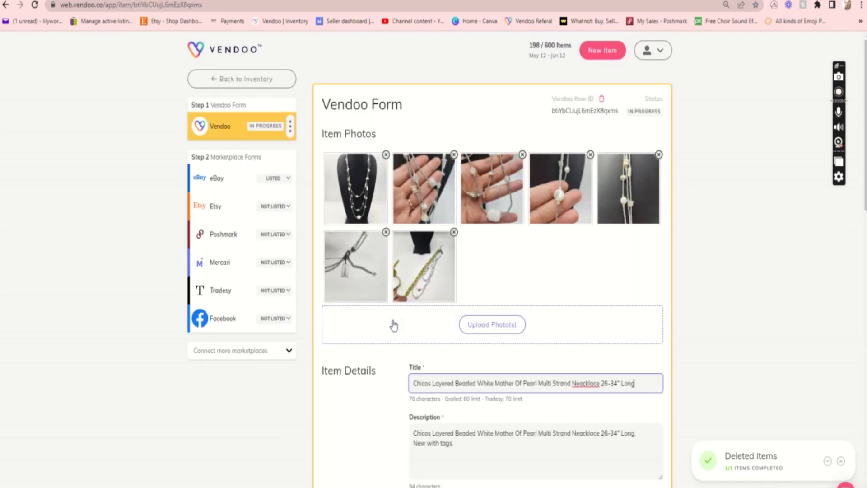
scroll(372, 367, "down", 2)
scroll(372, 374, "down", 7)
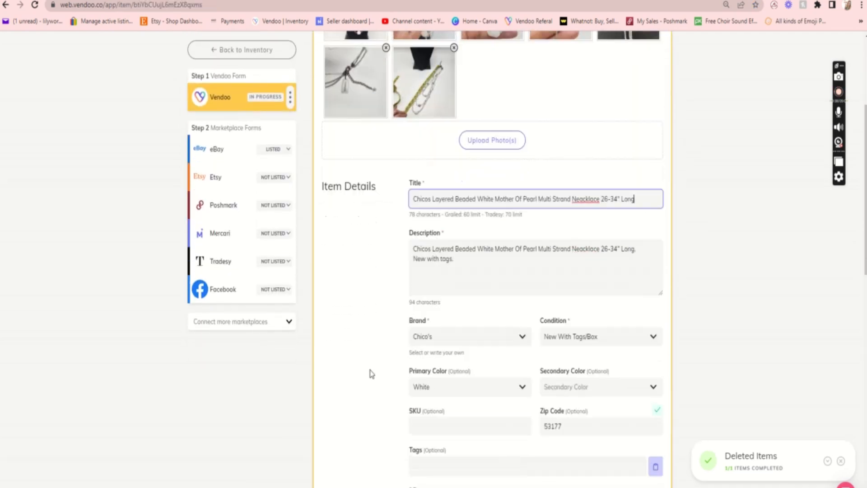
scroll(372, 374, "down", 5)
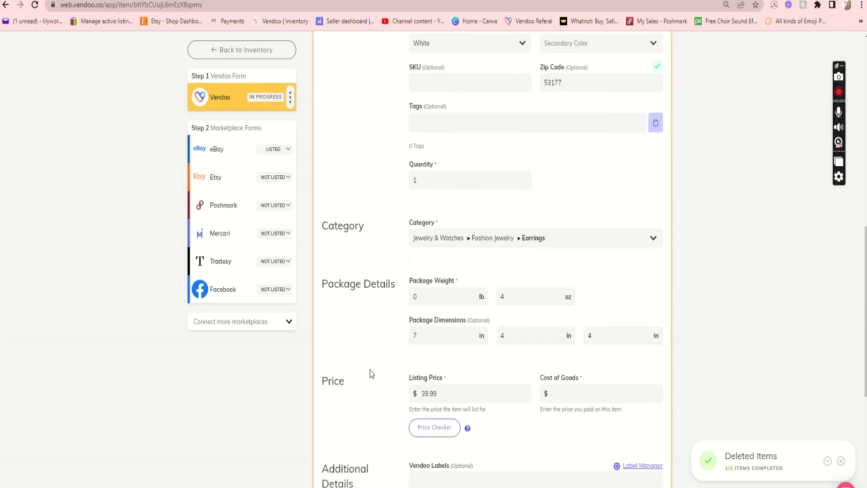
left_click(568, 354)
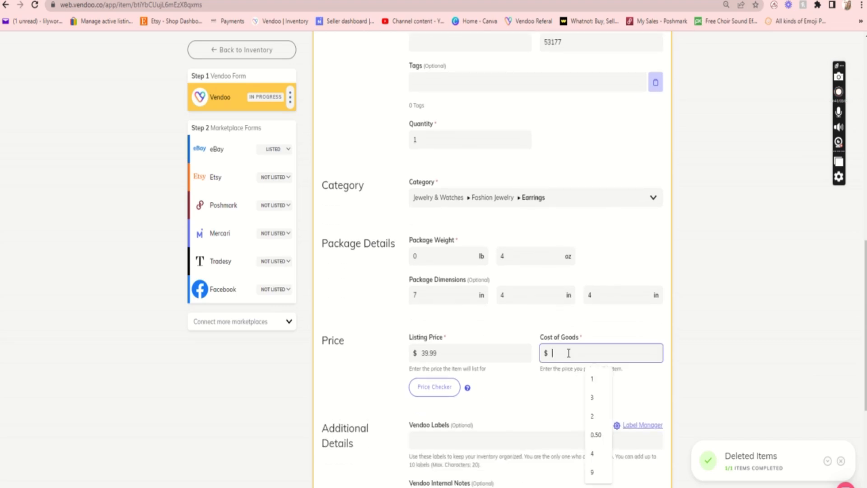
type("10")
Enter "a" in the necklace's internal notes and save the Vendoo form.
scroll(567, 352, "down", 2)
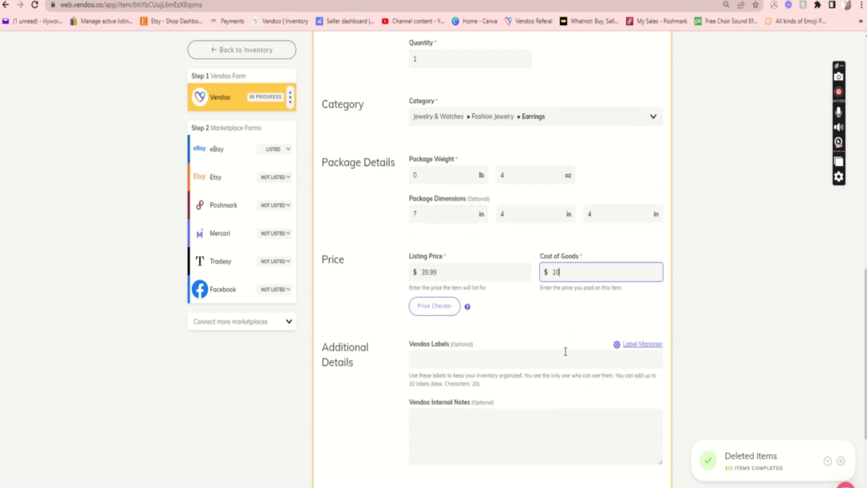
left_click(440, 421)
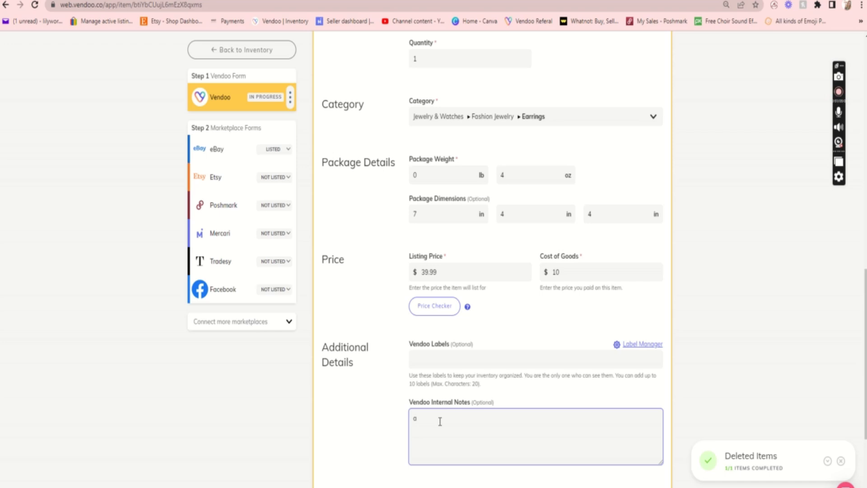
type("a")
scroll(370, 453, "down", 1)
left_click(348, 474)
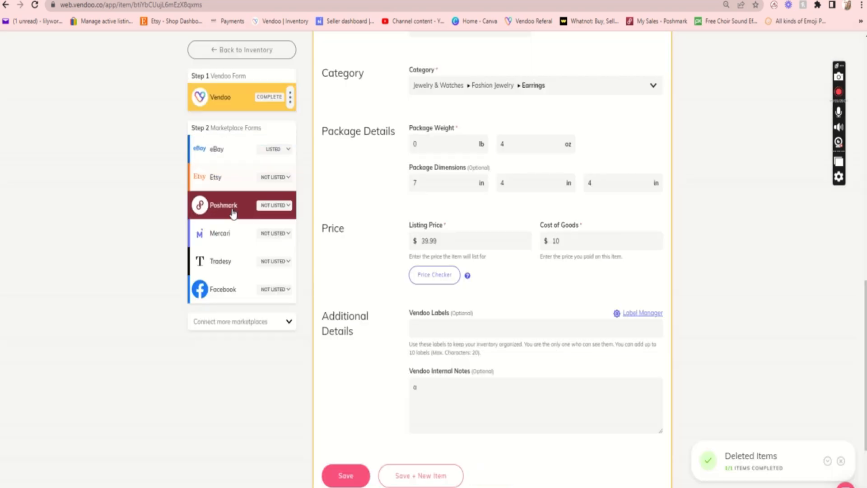
On the necklace's Poshmark form, set the custom size to 26-34" and the original price to $0.
left_click(234, 214)
scroll(371, 352, "down", 6)
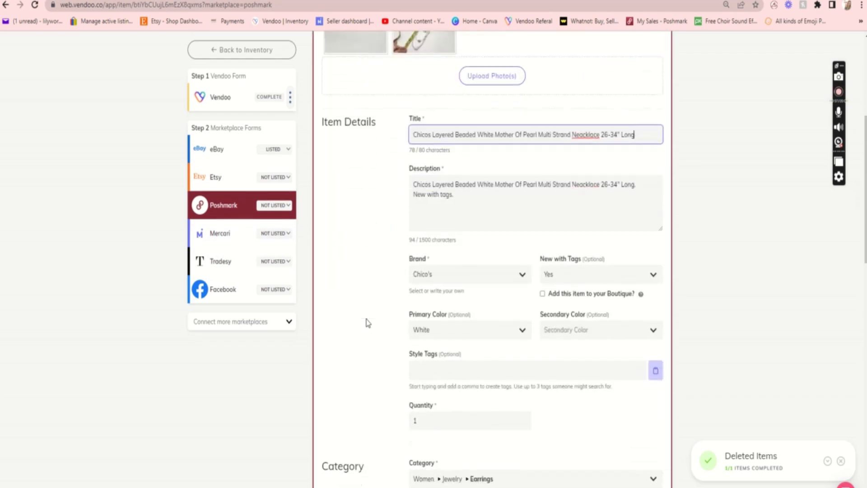
scroll(368, 322, "down", 7)
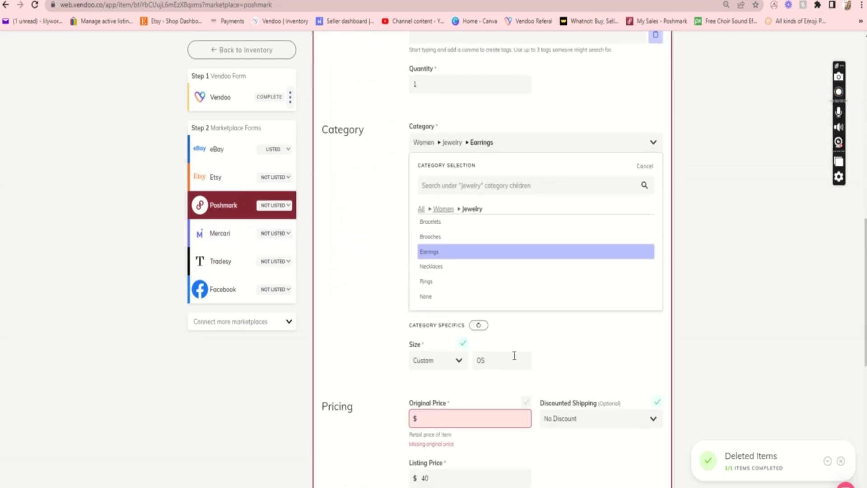
left_click(514, 355)
left_click(482, 418)
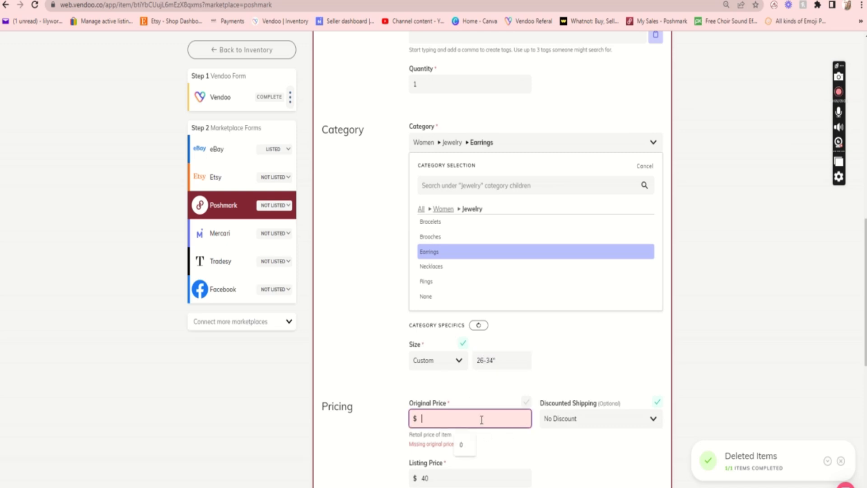
type("0")
Set the Poshmark listing price to $45 and list the necklace on Poshmark.
scroll(466, 453, "down", 2)
scroll(465, 453, "down", 2)
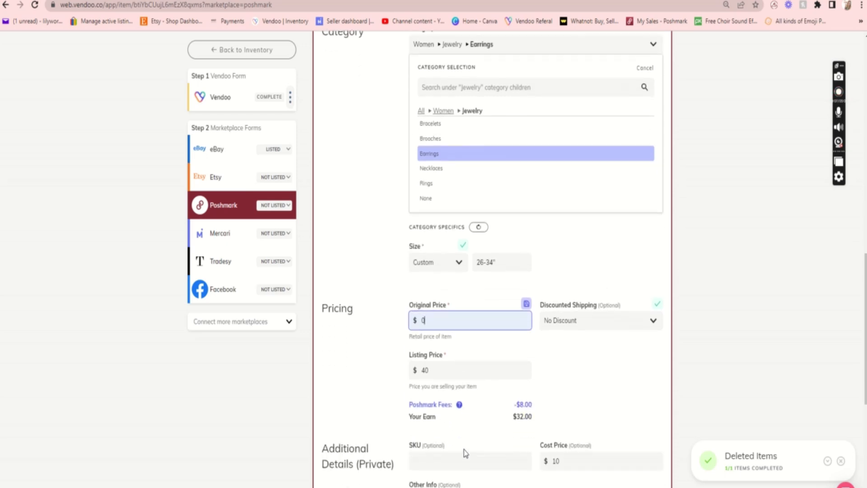
left_click(444, 318)
key("BackSpace")
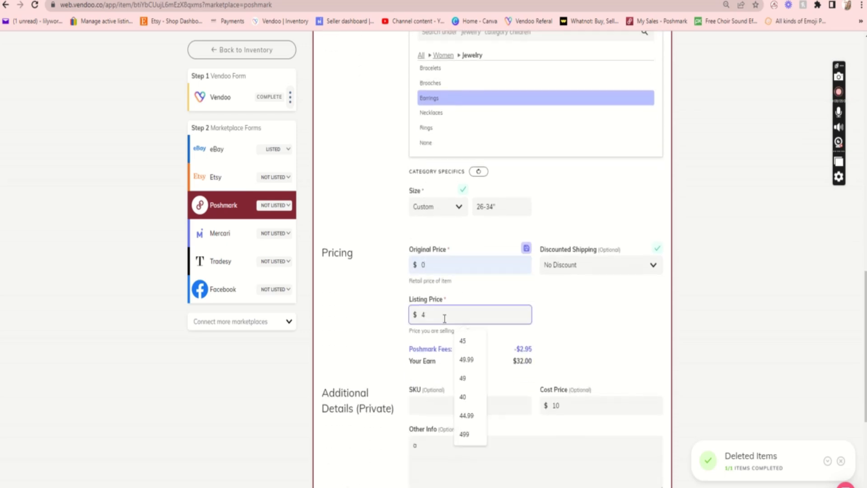
type("5")
scroll(445, 319, "down", 1)
scroll(586, 403, "down", 3)
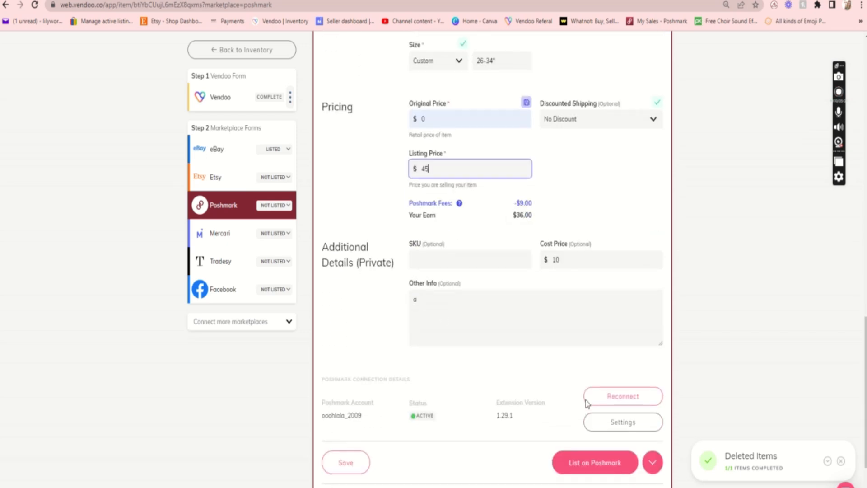
left_click(609, 462)
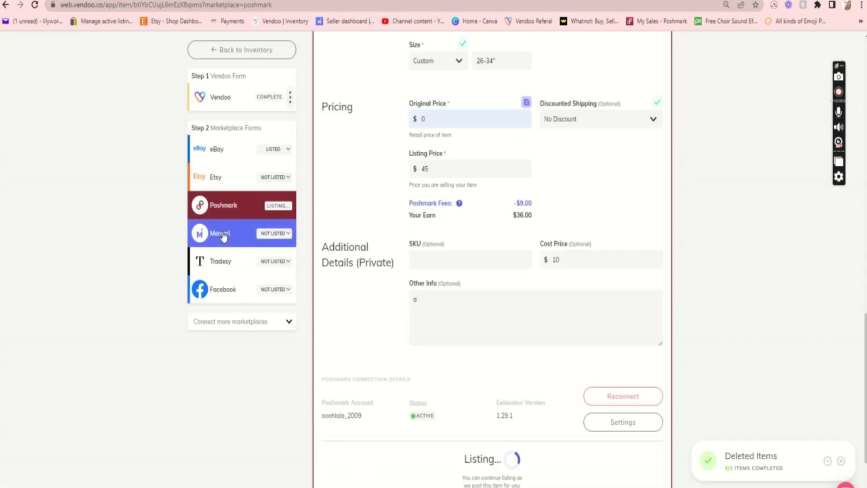
Set the category on the necklace's Mercari form to Women > Jewelry > Necklaces.
left_click(223, 236)
scroll(334, 315, "down", 3)
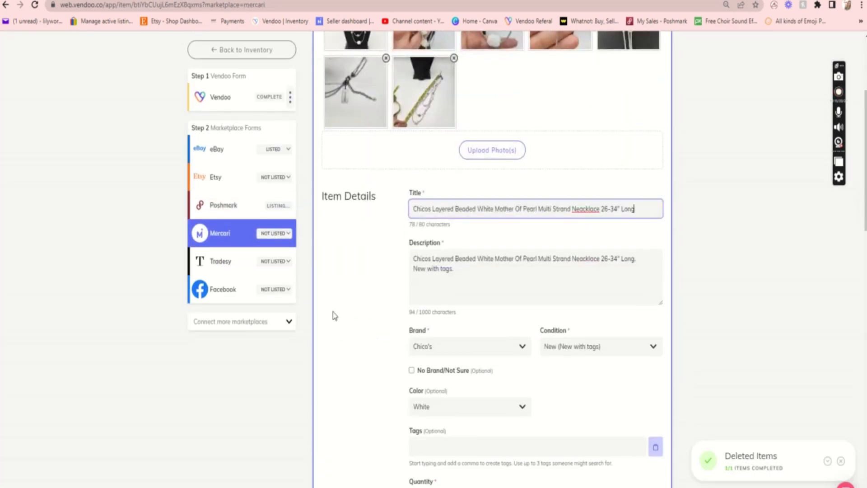
scroll(334, 315, "down", 6)
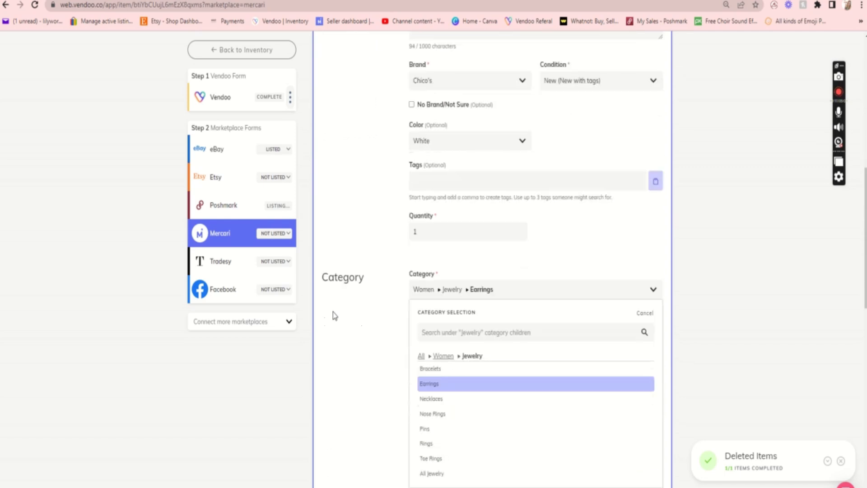
scroll(332, 312, "down", 3)
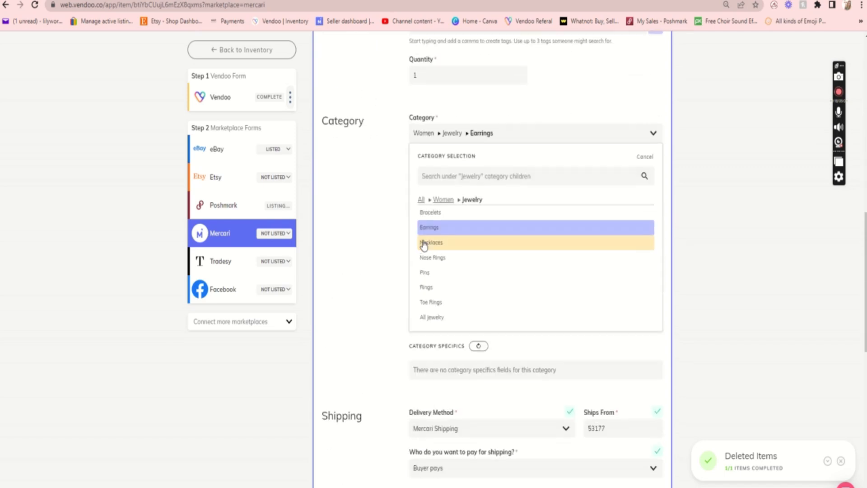
scroll(396, 377, "down", 2)
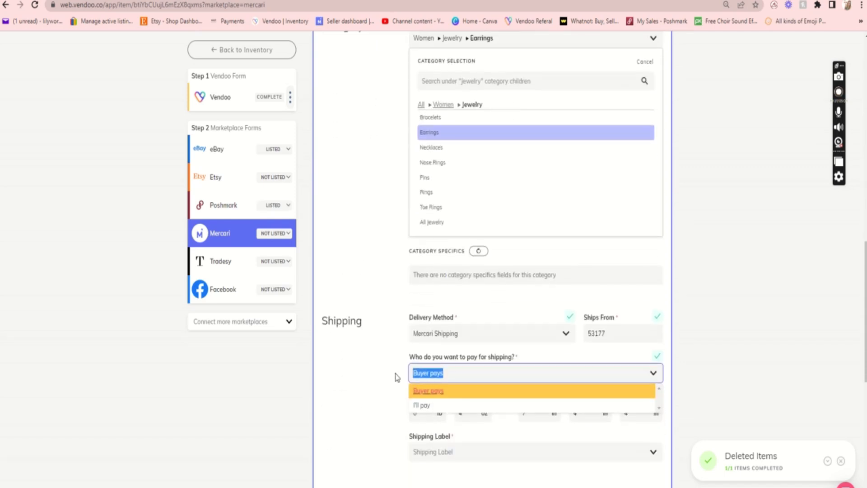
left_click(448, 135)
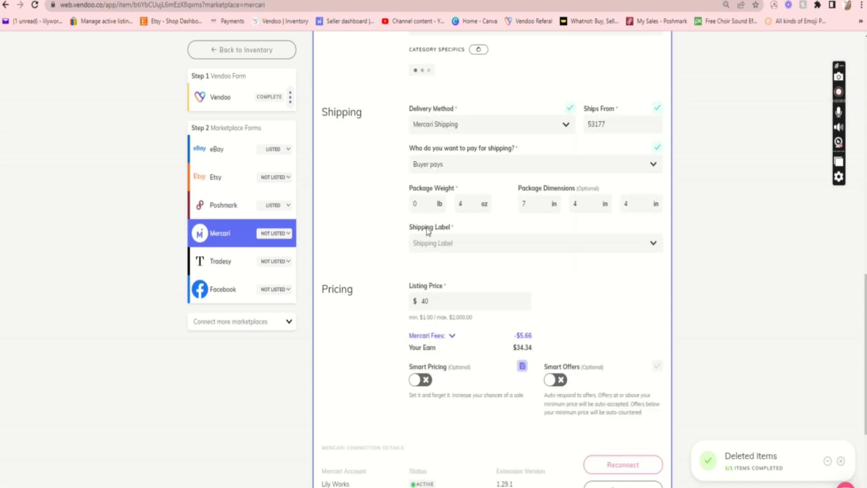
Choose the USPS First-Class Package shipping label and list the necklace on Mercari.
left_click(430, 240)
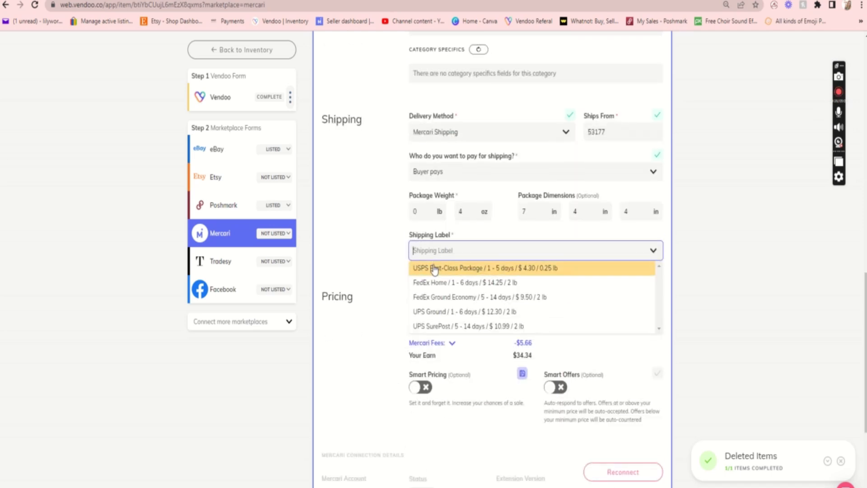
left_click(432, 265)
scroll(413, 337, "down", 3)
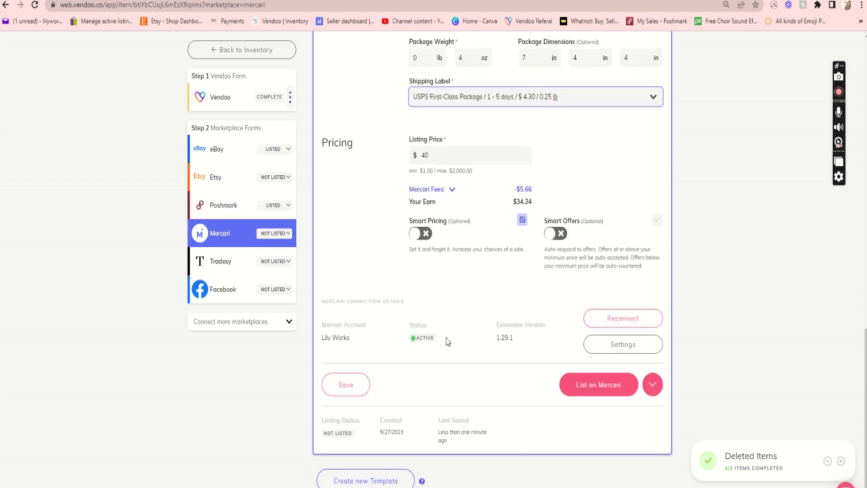
left_click(582, 386)
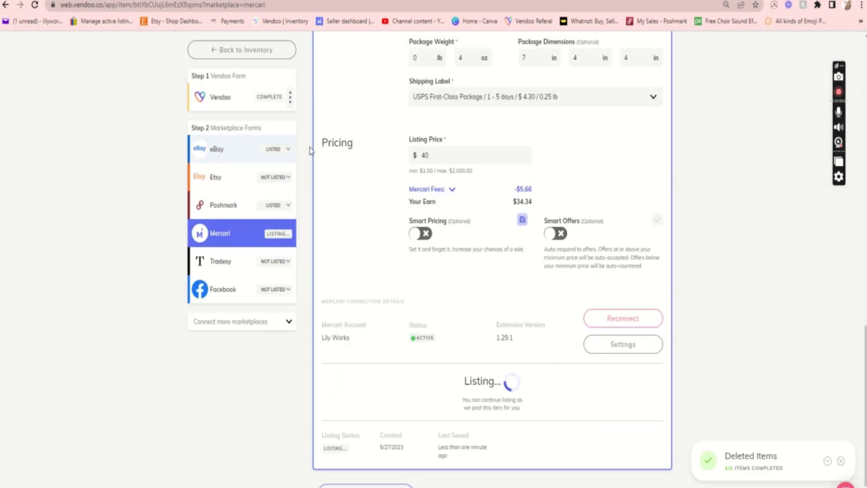
Return to the inventory and check the marketplace icons on the newest items.
scroll(310, 145, "up", 6)
scroll(310, 150, "up", 6)
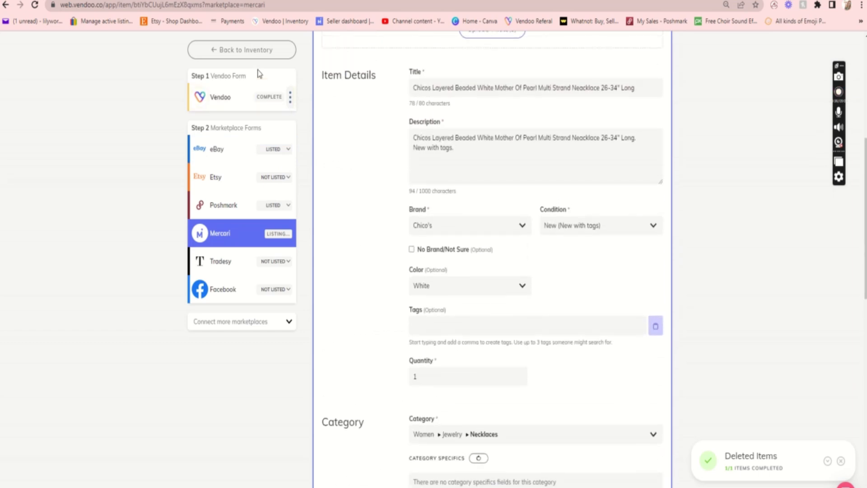
left_click(242, 49)
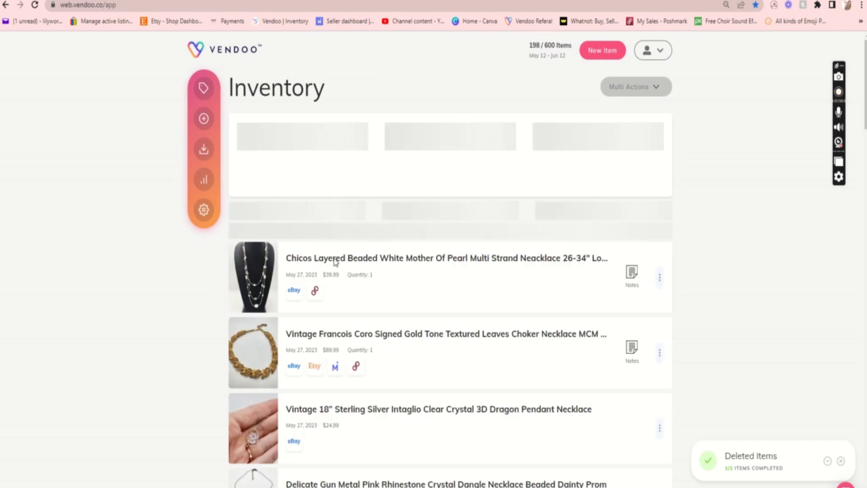
scroll(357, 316, "down", 1)
scroll(358, 321, "down", 4)
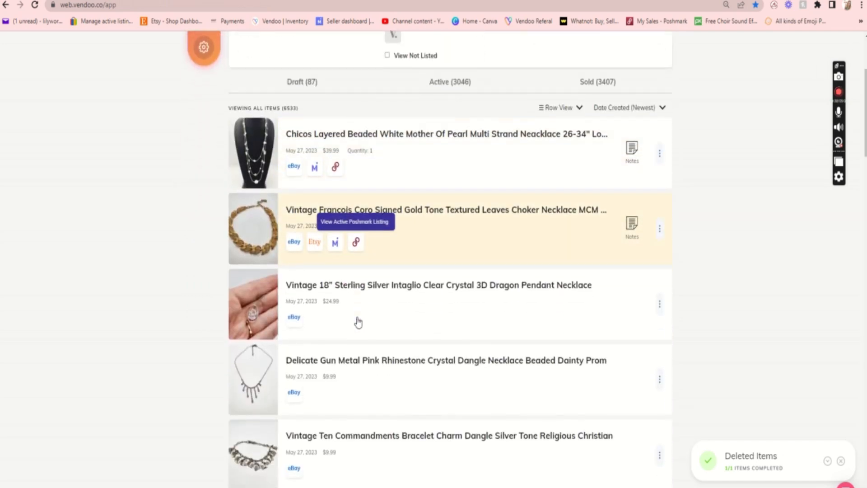
Search the inventory for "avon rev" and open the Vintage AVON Reversible Door Knocker earrings.
scroll(358, 320, "up", 4)
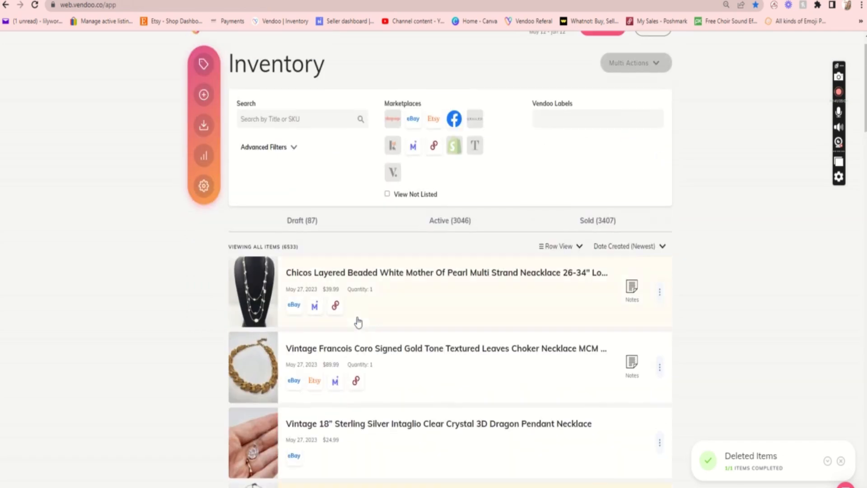
left_click(298, 120)
type("av")
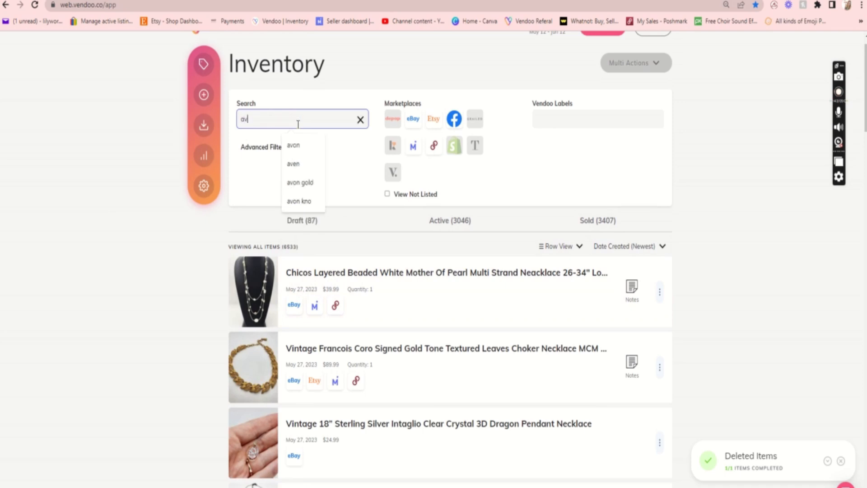
type("on rev")
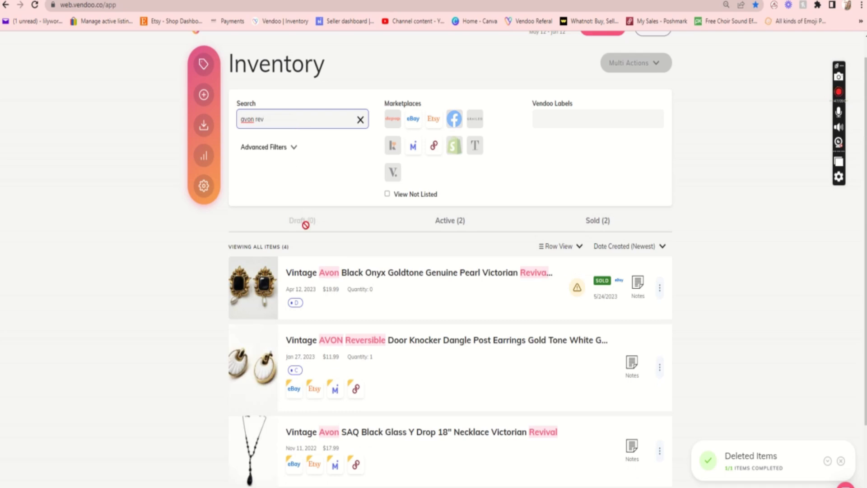
left_click(384, 367)
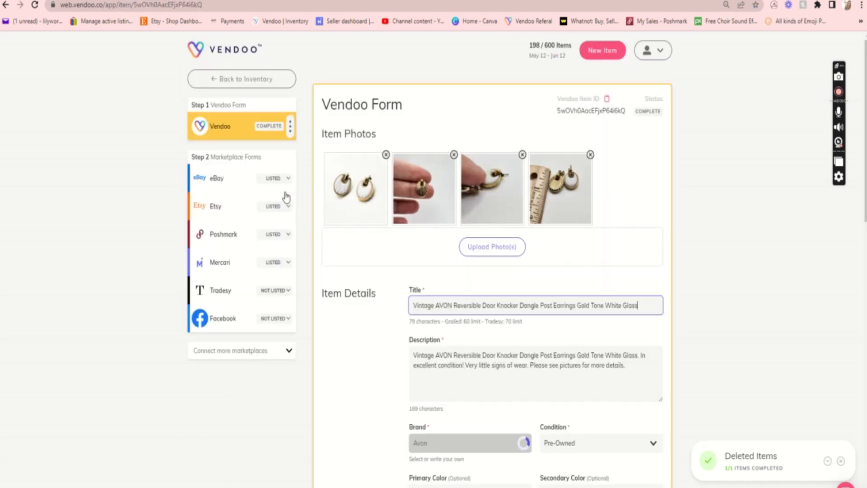
Start marking the AVON earrings as sold, with Etsy as the marketplace.
left_click(290, 128)
left_click(279, 165)
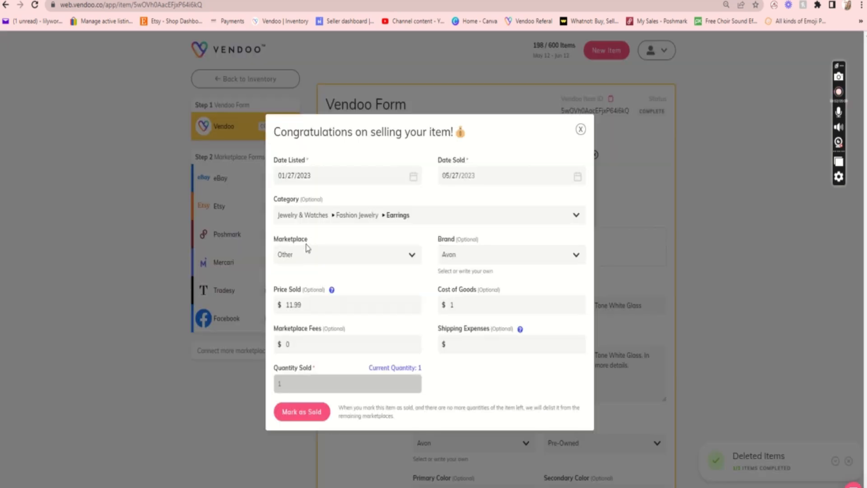
left_click(306, 249)
left_click(304, 287)
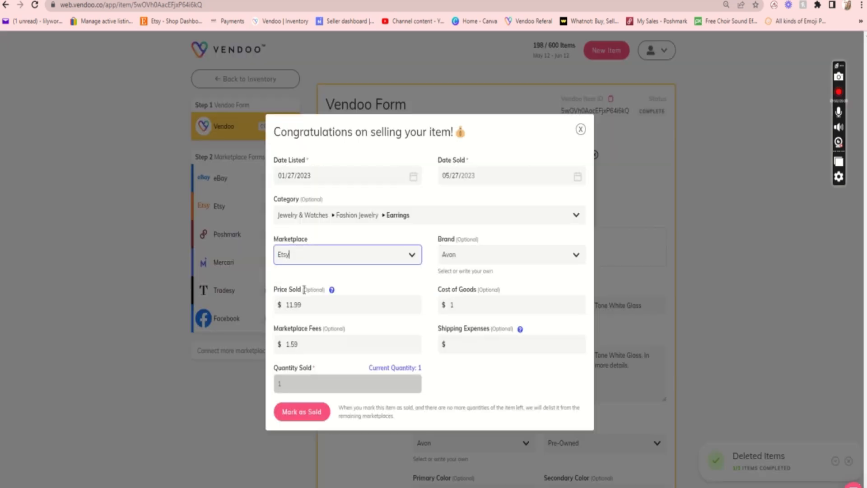
Set the earrings' sold price to $18 and the shipping expenses to $3.88.
double_click(306, 309)
type("18")
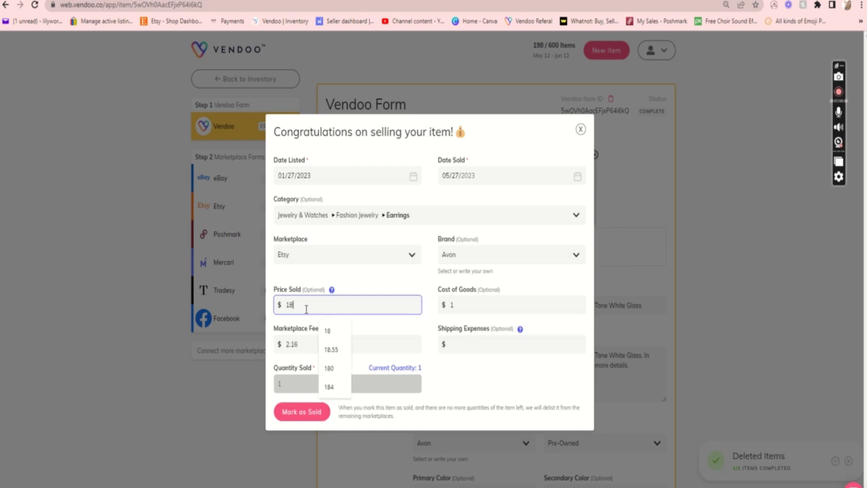
left_click(482, 343)
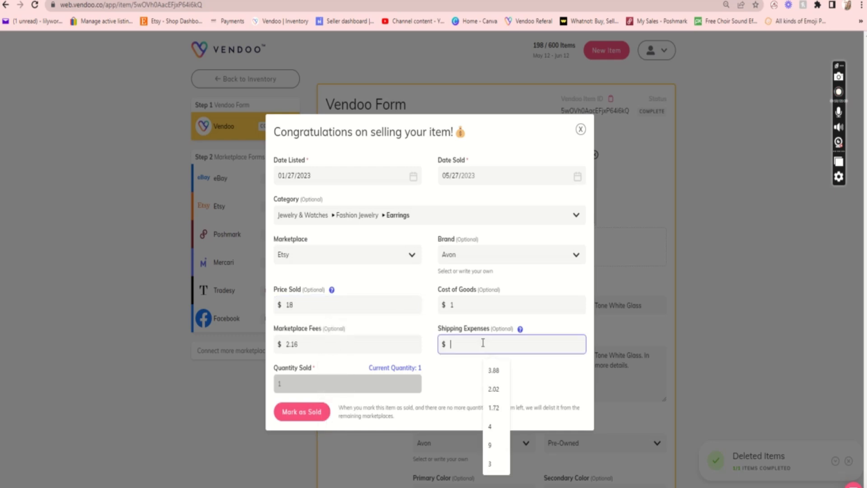
left_click(497, 370)
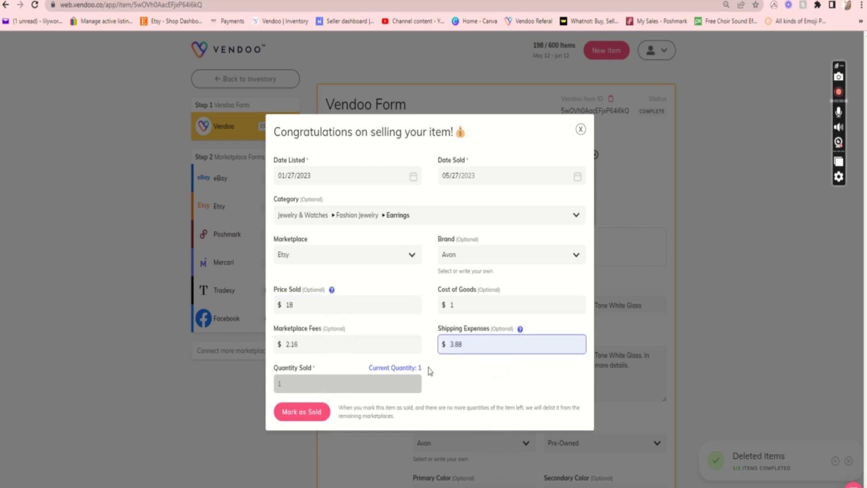
Submit the AVON earrings' sale details to mark the item as sold on Etsy.
left_click(318, 409)
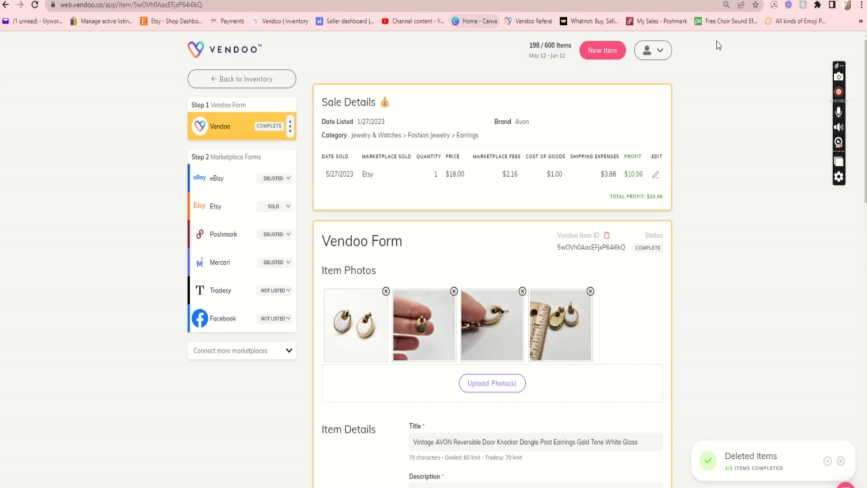
Check the Poshmark sharing extension's activity log and today's account stats, and close the extension.
left_click(772, 6)
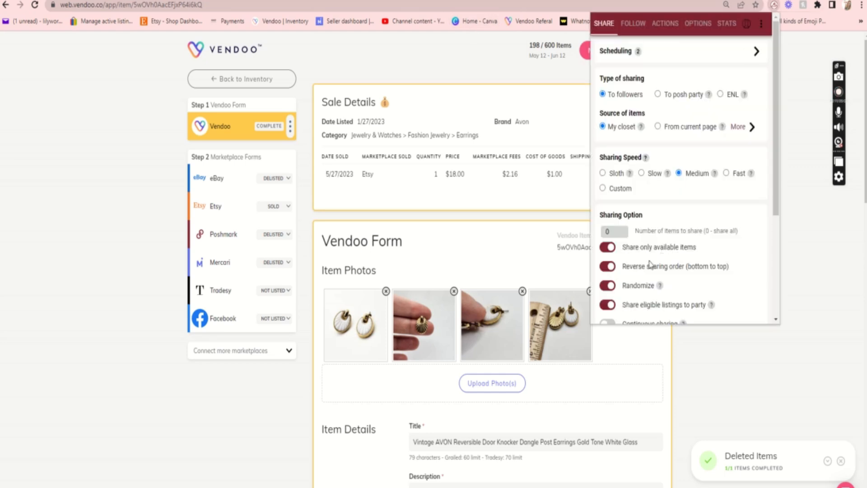
scroll(636, 251, "down", 3)
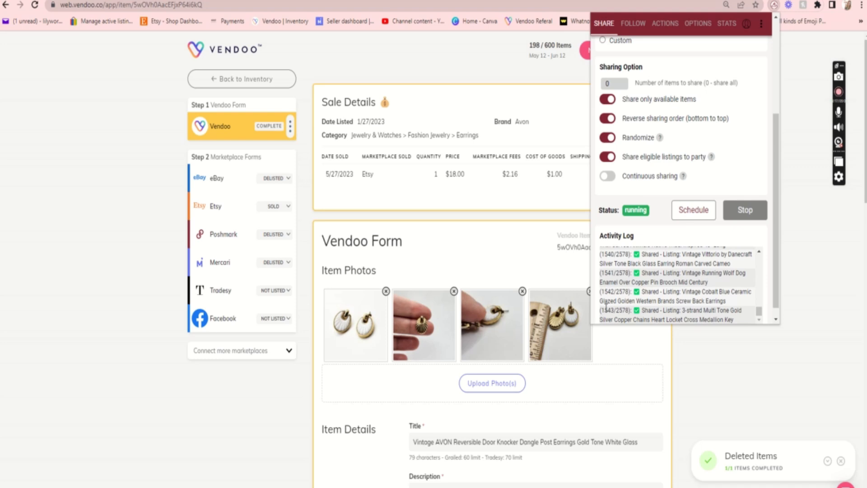
scroll(606, 307, "down", 1)
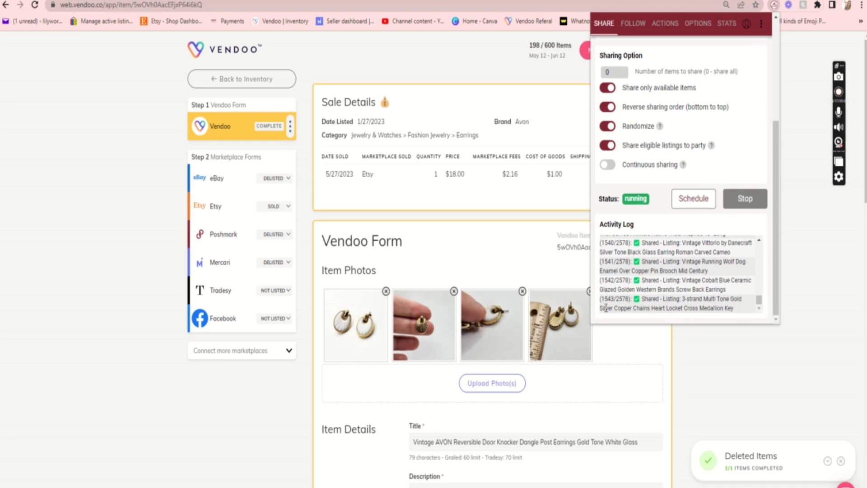
left_click(727, 24)
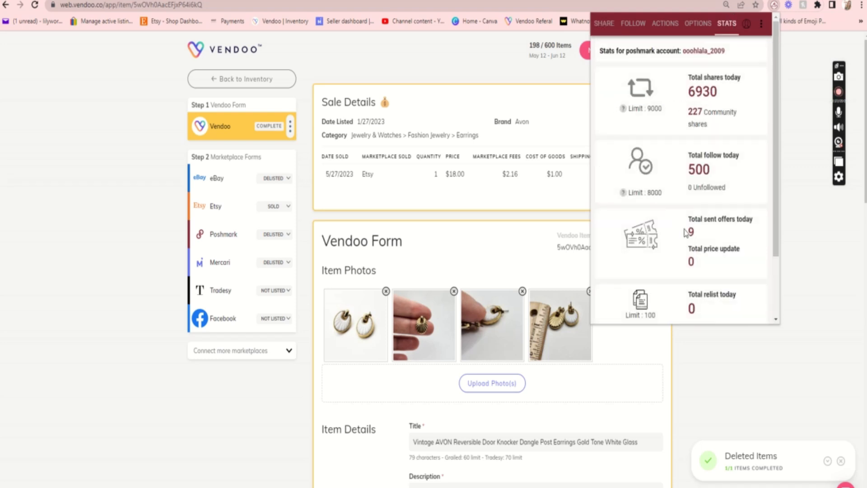
scroll(724, 294, "down", 2)
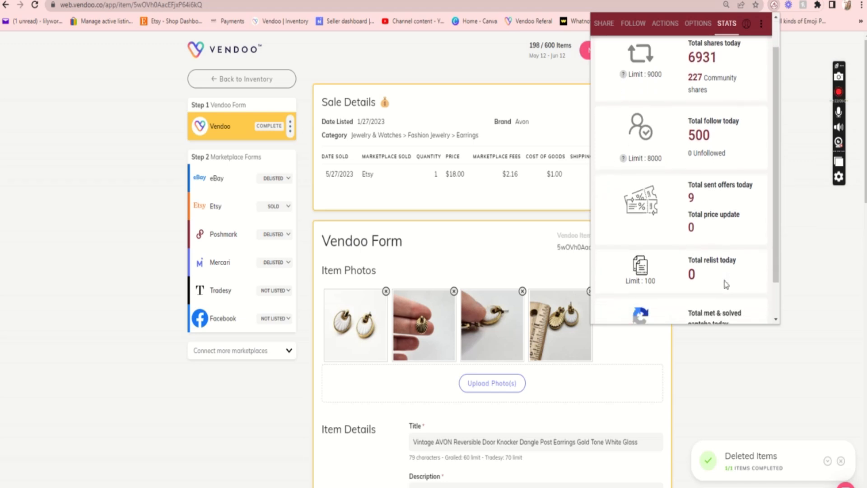
scroll(725, 286, "up", 2)
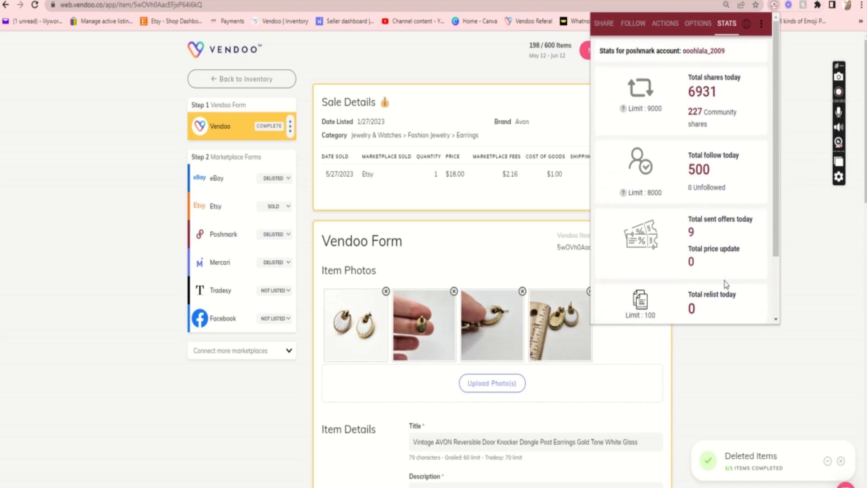
left_click(808, 198)
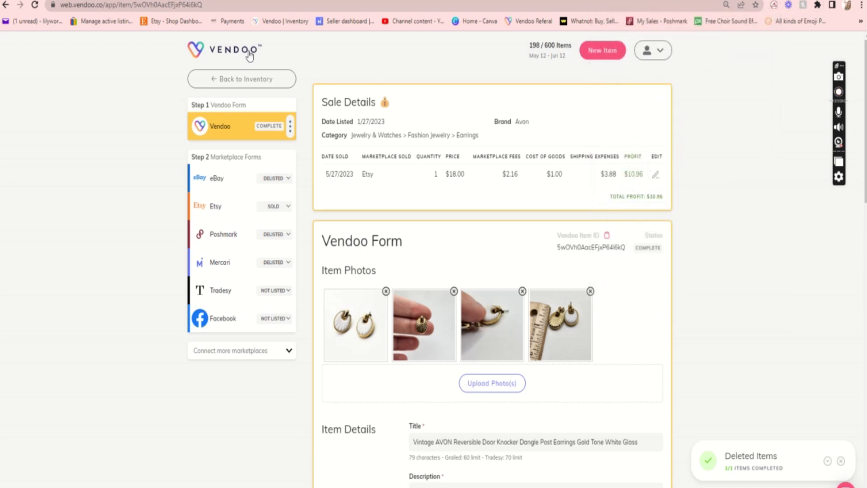
Return to the inventory, clear the search, and open the Vintage Mod Retro Gogo Gold Tone Ball Clip On Earrings.
left_click(250, 81)
scroll(382, 311, "down", 3)
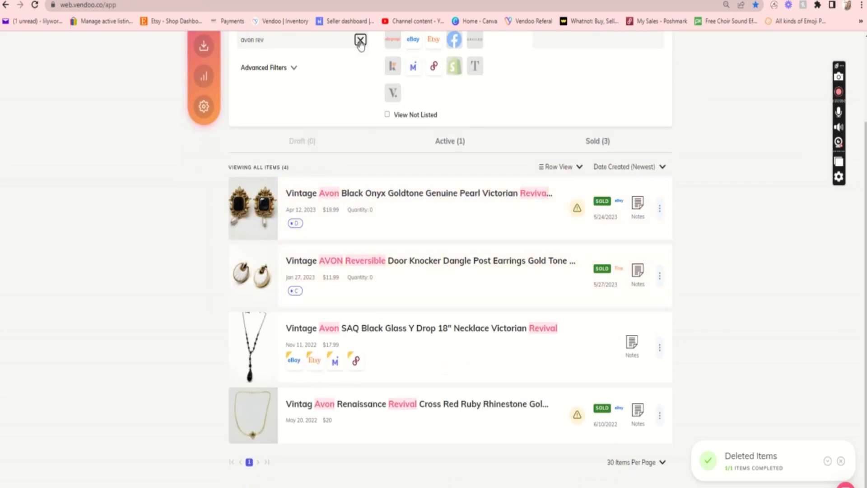
left_click(360, 40)
scroll(352, 334, "down", 2)
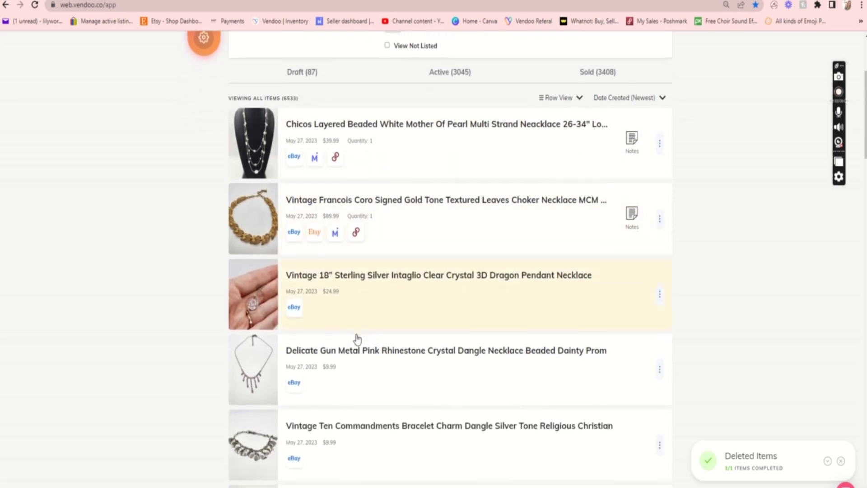
scroll(356, 337, "down", 5)
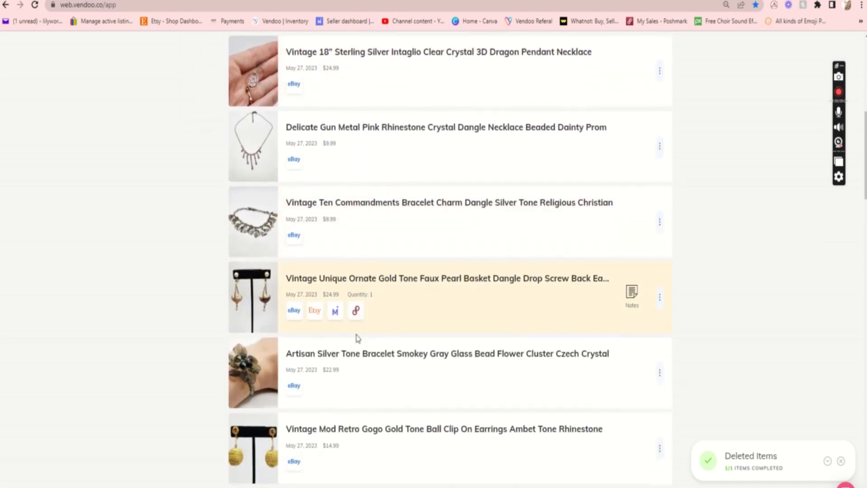
scroll(356, 338, "down", 3)
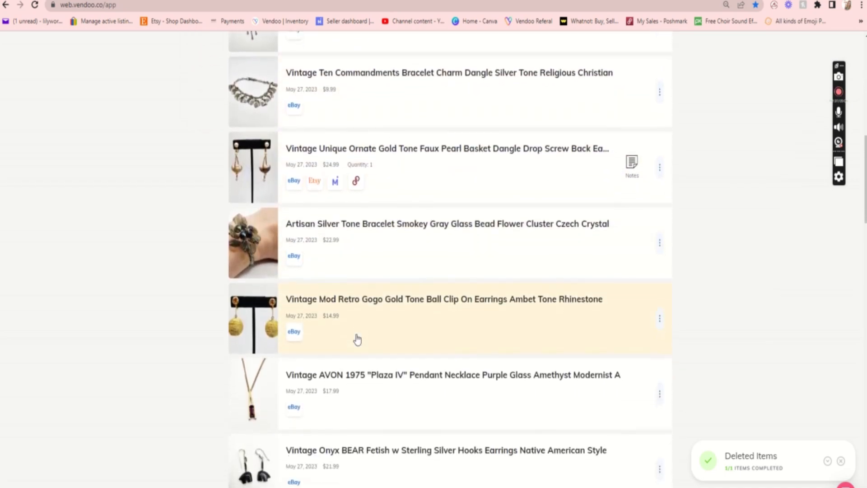
scroll(357, 339, "down", 1)
left_click(392, 321)
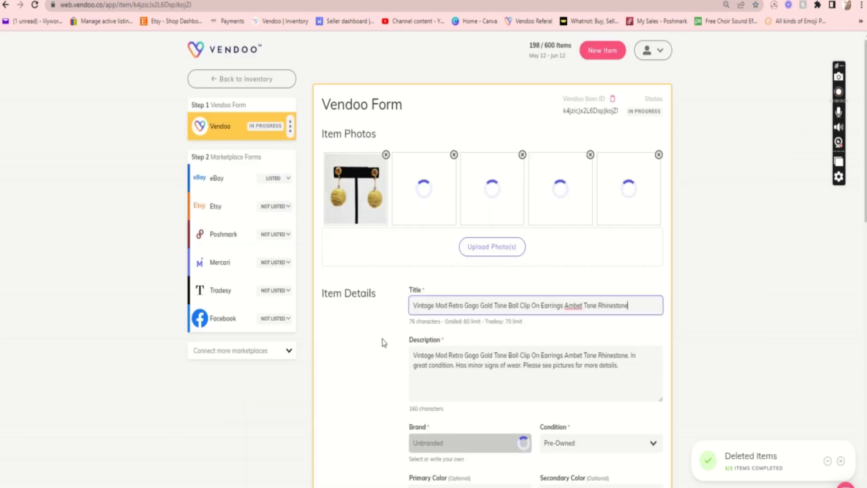
Set the clip-on earrings' cost of goods to $1 in the Vendoo form.
scroll(375, 356, "down", 1)
scroll(375, 356, "down", 7)
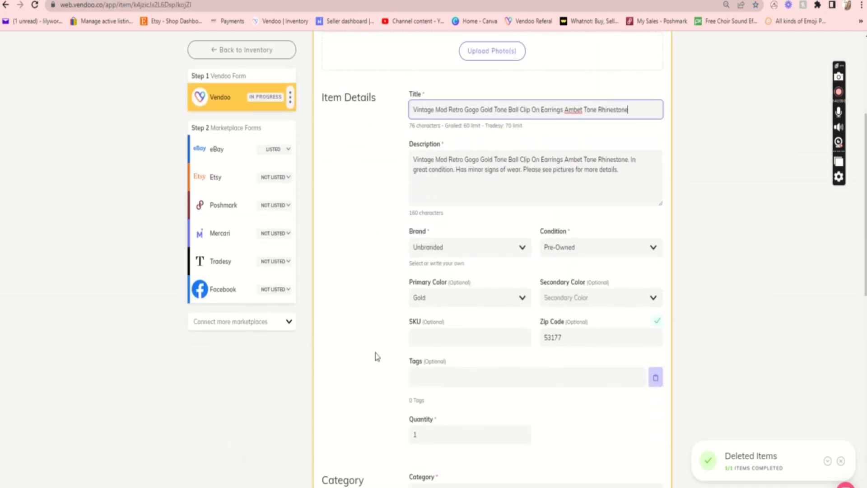
scroll(375, 356, "down", 3)
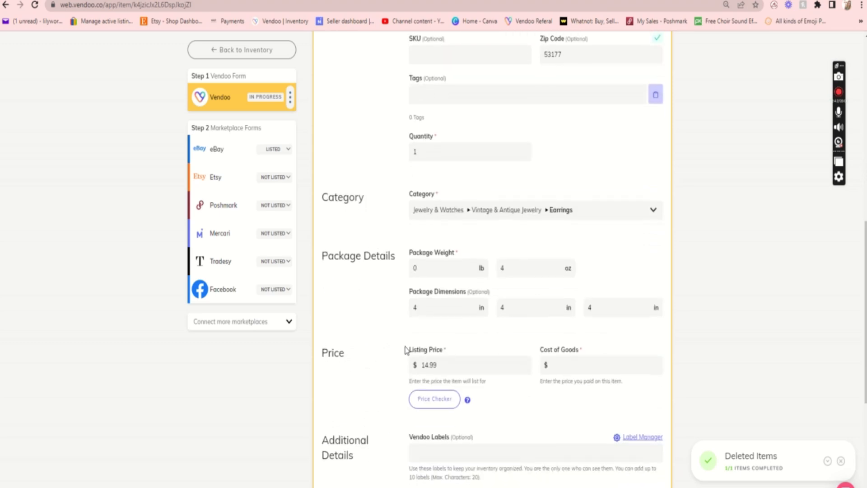
left_click(563, 366)
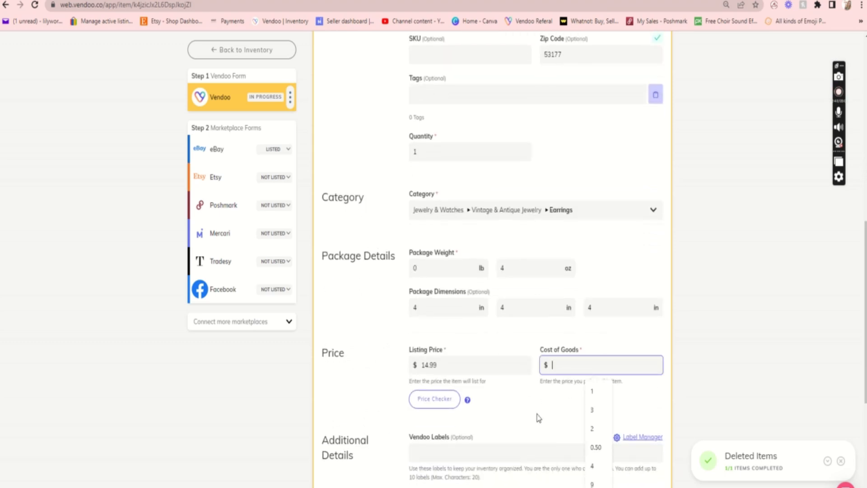
scroll(537, 415, "down", 2)
type("1")
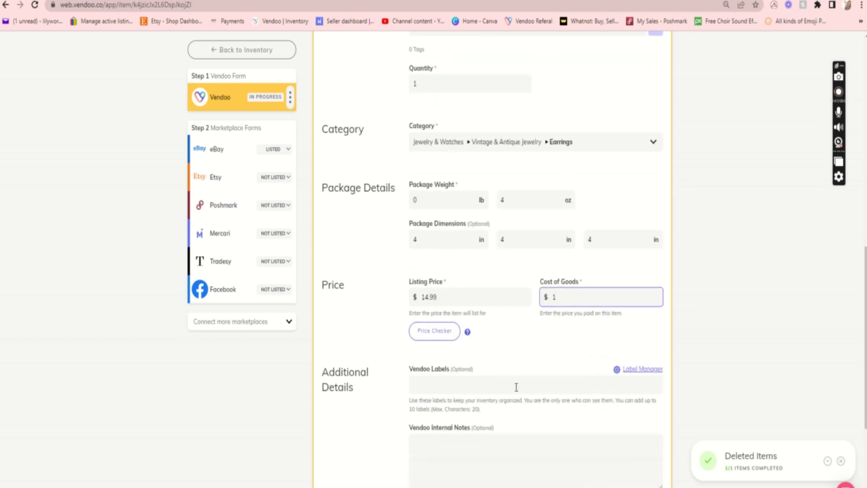
Add the label "cd" and a short internal note to the clip-on earrings, and save the Vendoo form.
left_click(515, 387)
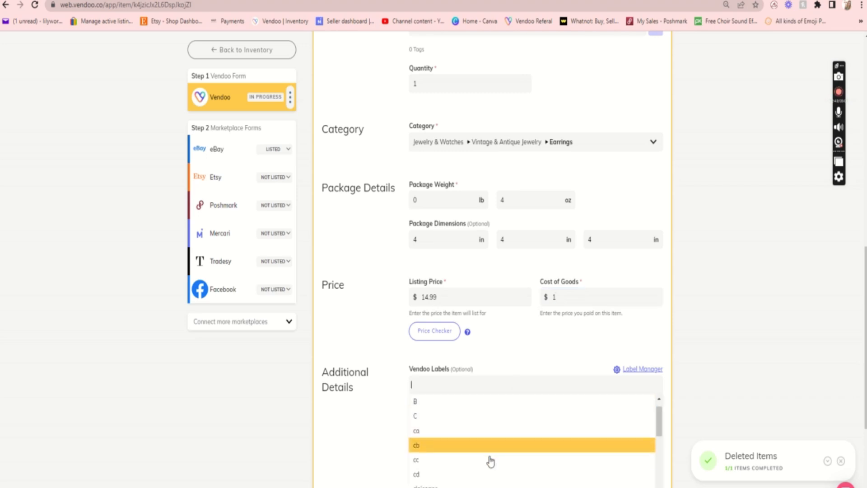
left_click(436, 474)
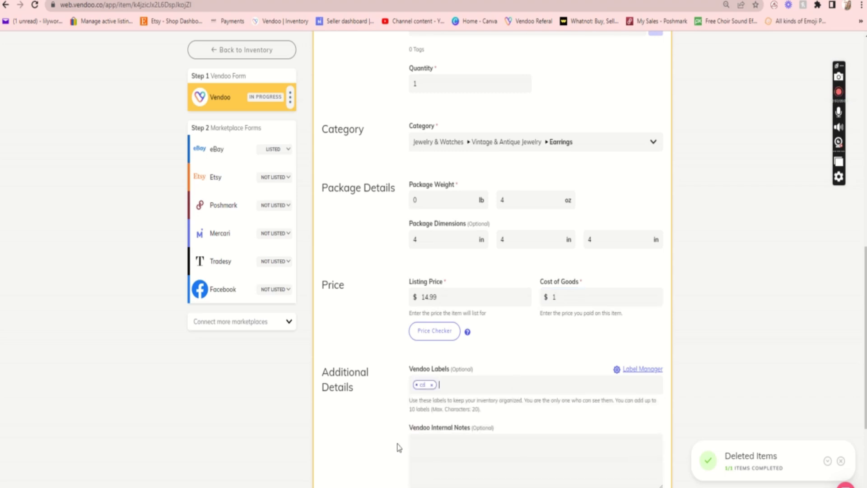
scroll(388, 433, "down", 2)
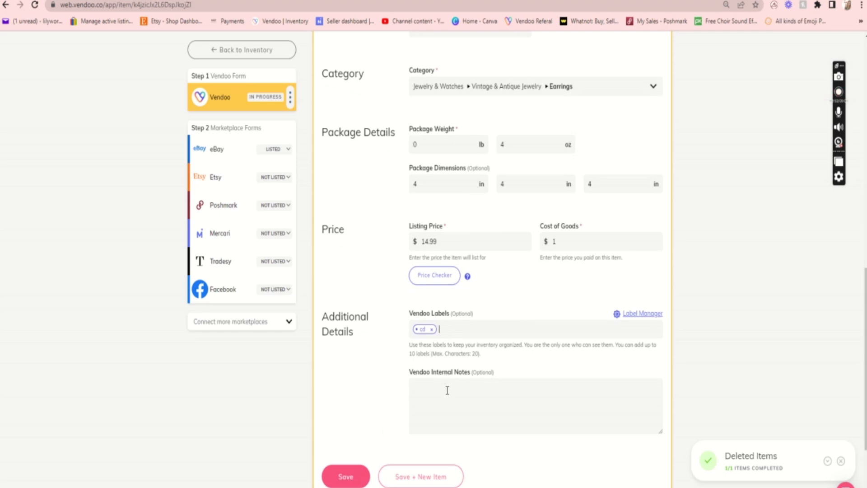
left_click(447, 390)
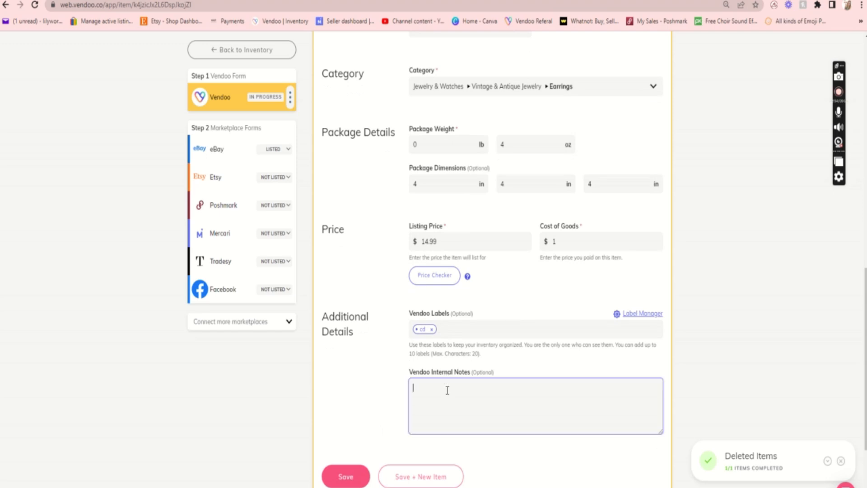
left_click(343, 477)
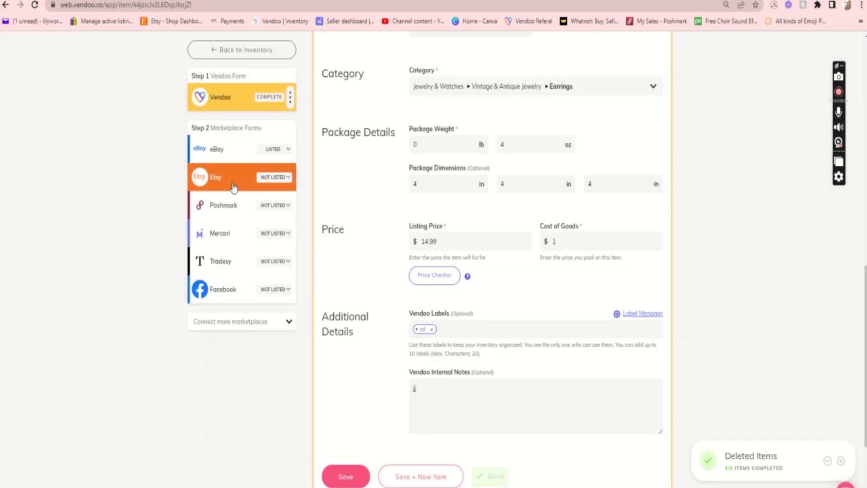
In the earrings' Etsy form, set when the item was made to 1960s (Vintage).
left_click(234, 187)
scroll(366, 320, "down", 5)
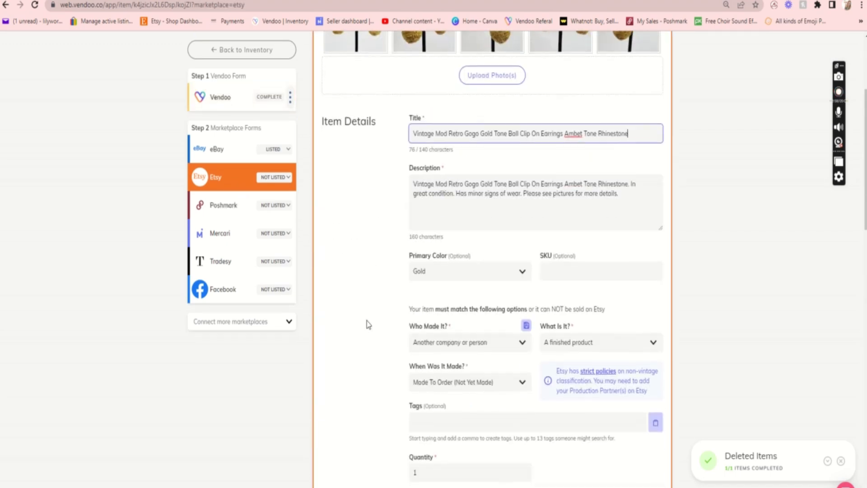
left_click(450, 303)
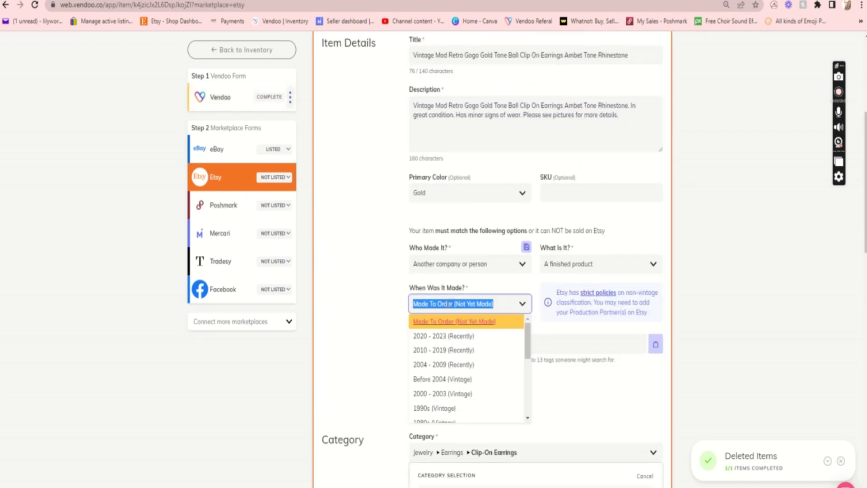
scroll(461, 408, "down", 1)
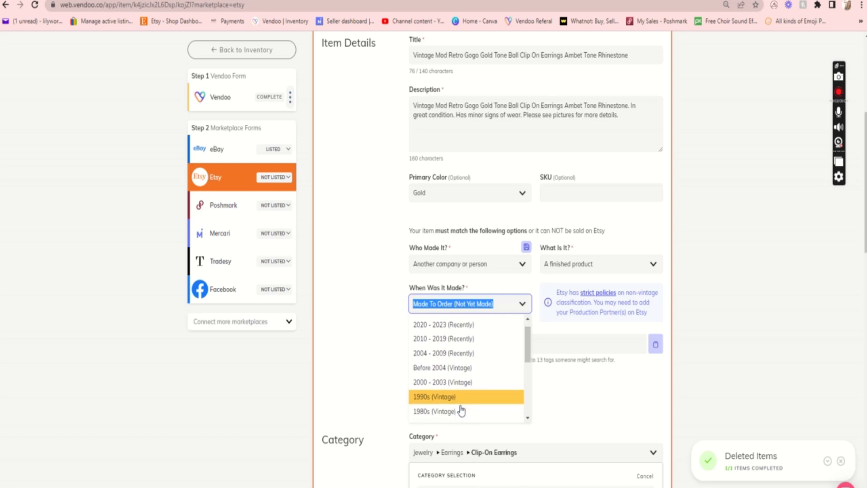
scroll(461, 410, "down", 2)
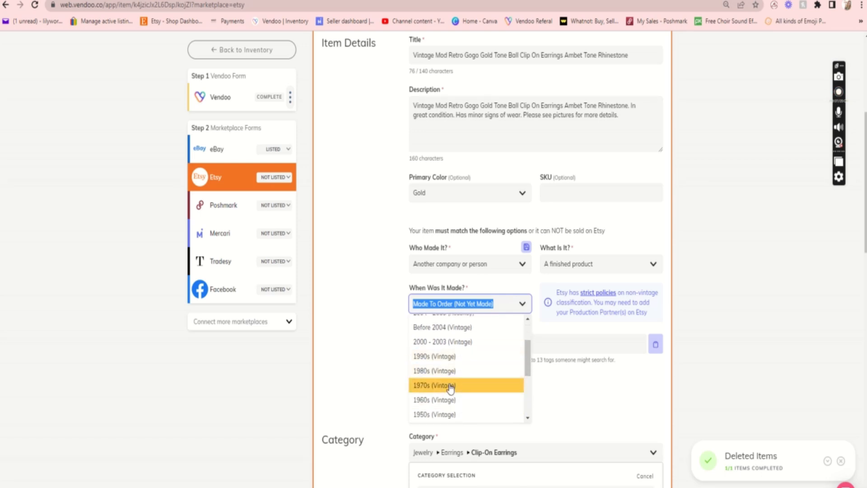
left_click(451, 401)
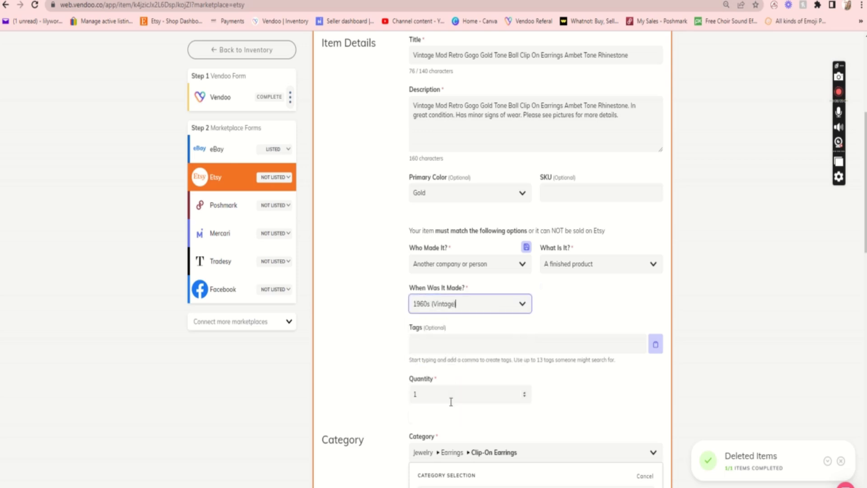
Set the Etsy category-specific closure to Clip-on.
scroll(396, 421, "down", 6)
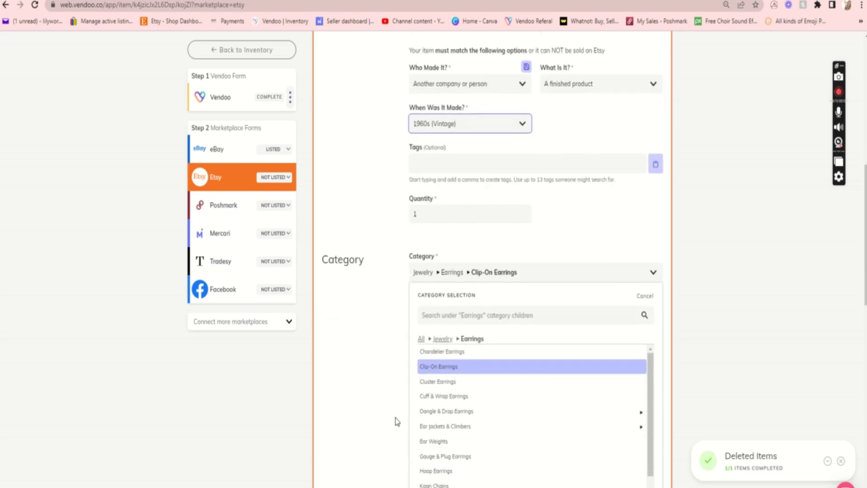
scroll(396, 421, "down", 1)
left_click(446, 413)
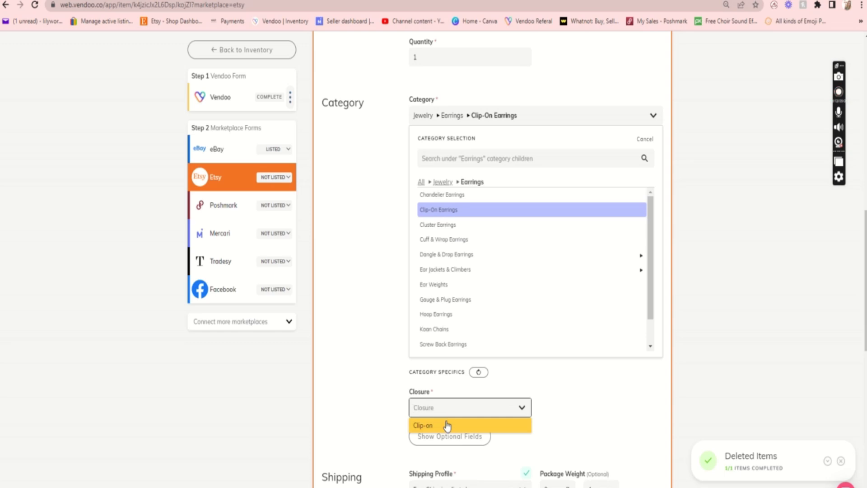
left_click(447, 425)
Show the optional Etsy fields and set the location to Earlobe and the recipient to Women.
left_click(446, 436)
scroll(445, 434, "down", 3)
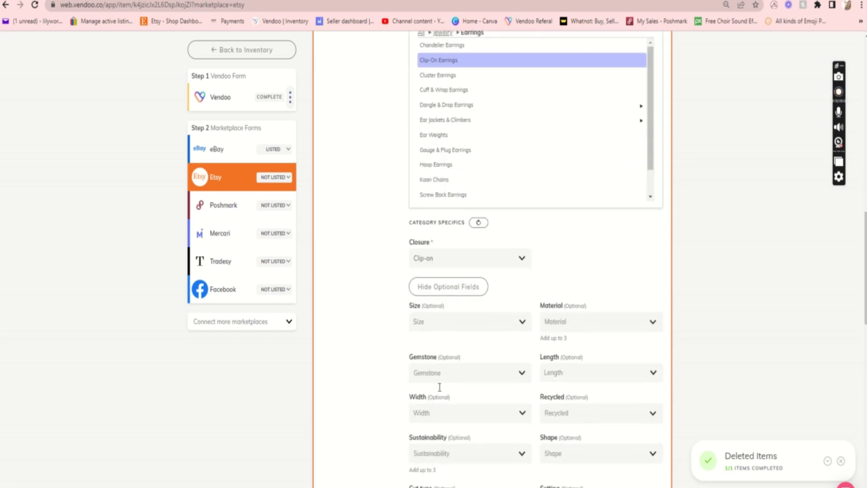
scroll(439, 387, "down", 6)
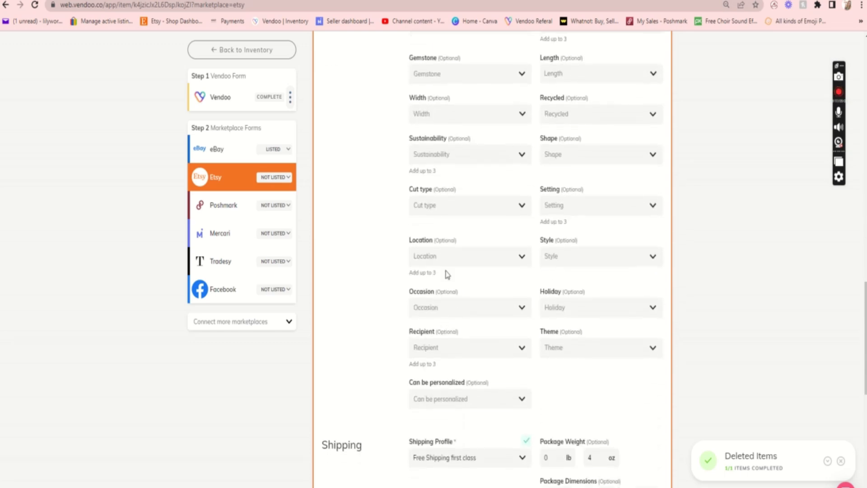
left_click(452, 254)
left_click(450, 275)
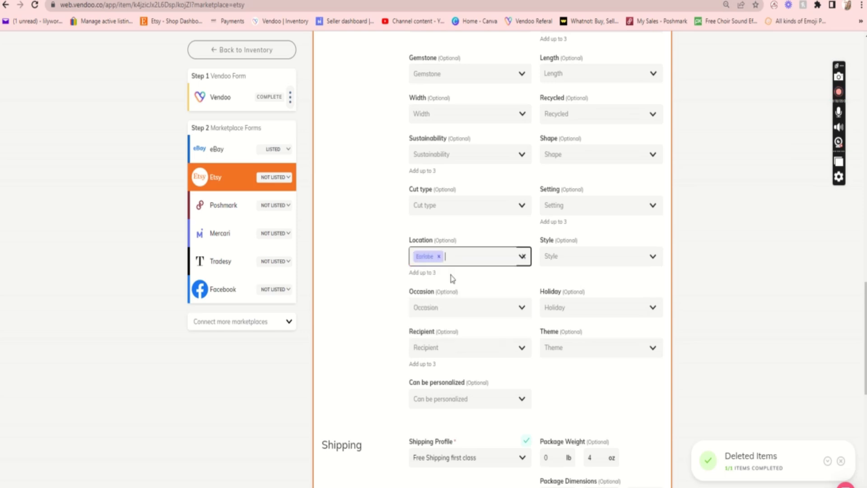
left_click(460, 348)
left_click(459, 369)
Set the earrings' Etsy price to $20.
scroll(459, 370, "down", 3)
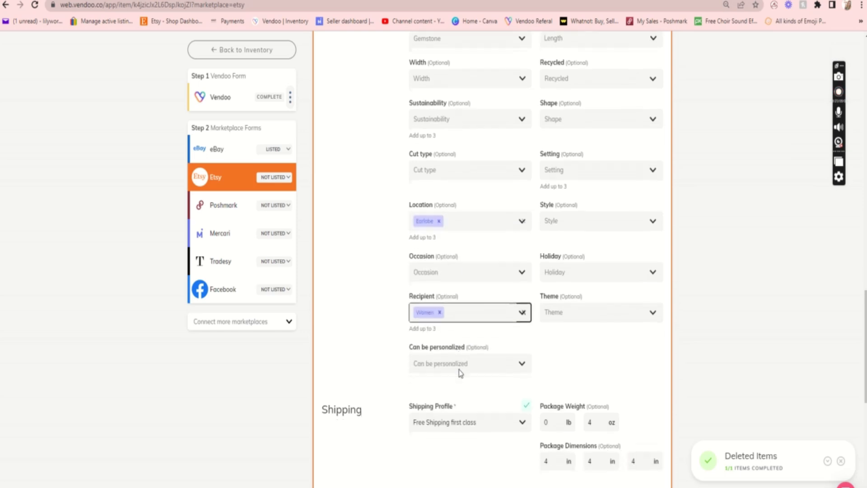
scroll(459, 370, "down", 1)
left_click(459, 410)
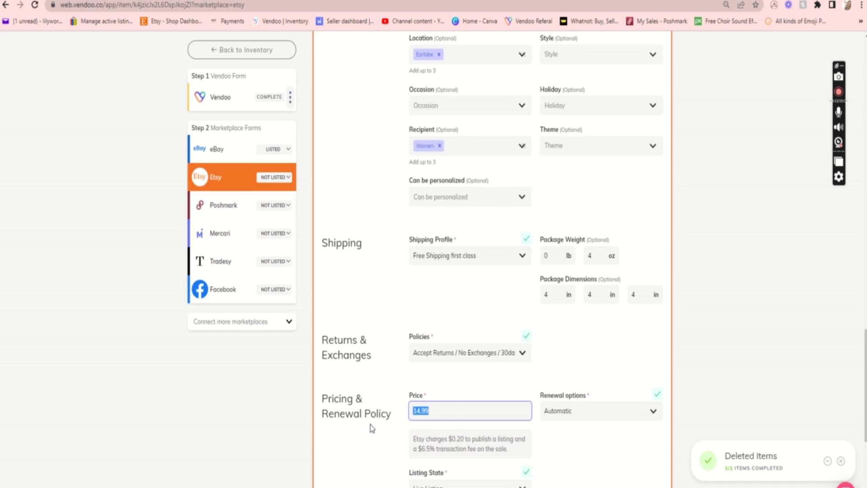
type("20")
scroll(370, 427, "down", 3)
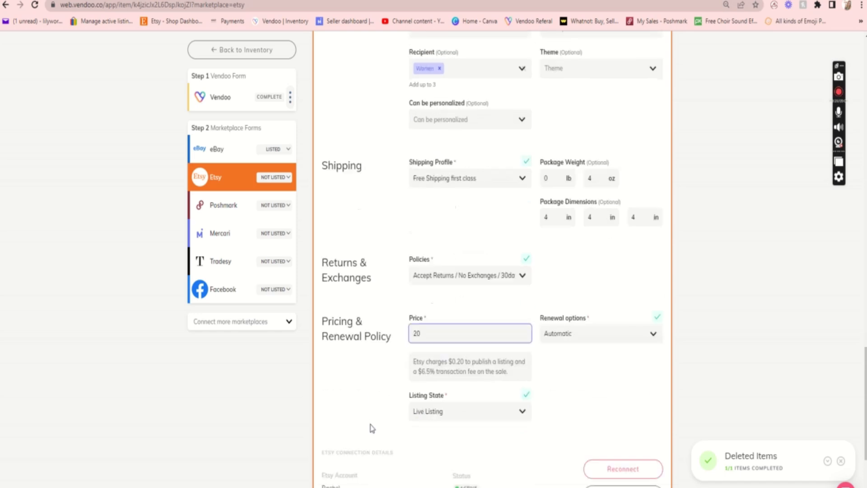
List the earrings on Etsy and open their Poshmark form at the category-specific size fields.
left_click(583, 476)
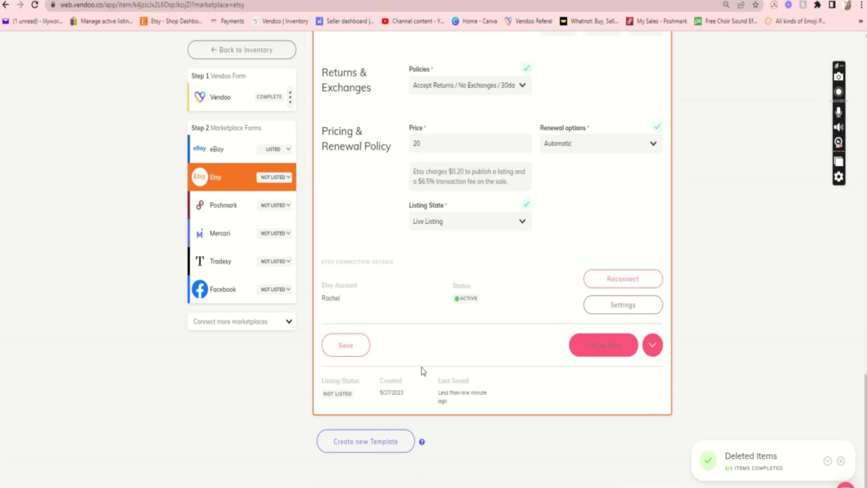
left_click(229, 207)
scroll(368, 356, "down", 8)
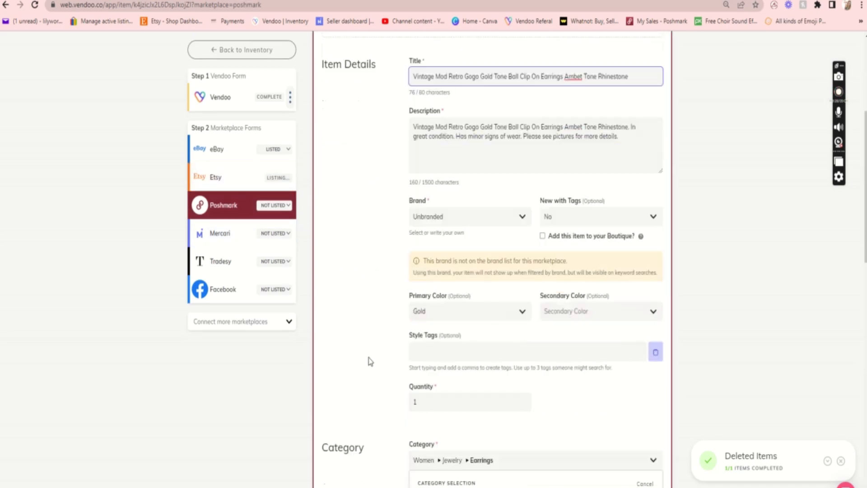
scroll(371, 361, "down", 3)
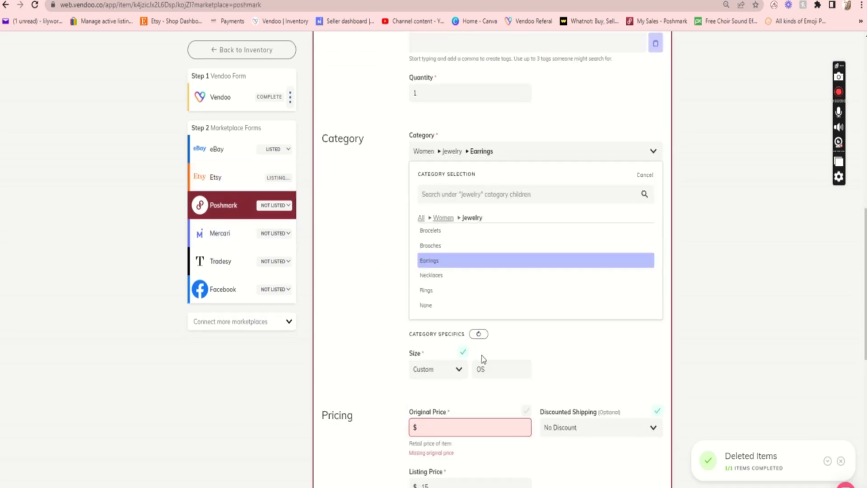
Set the earrings' custom size on Poshmark to "clip on" and the original price to $0.
double_click(492, 369)
type("c")
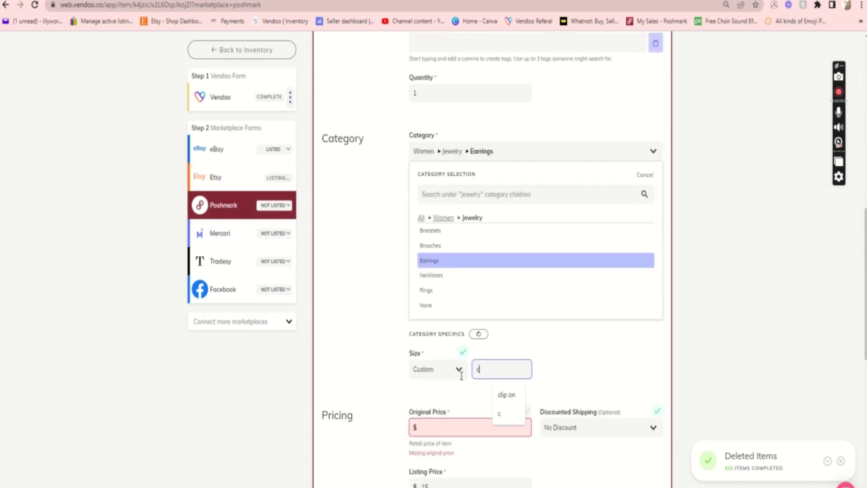
left_click(501, 394)
left_click(470, 424)
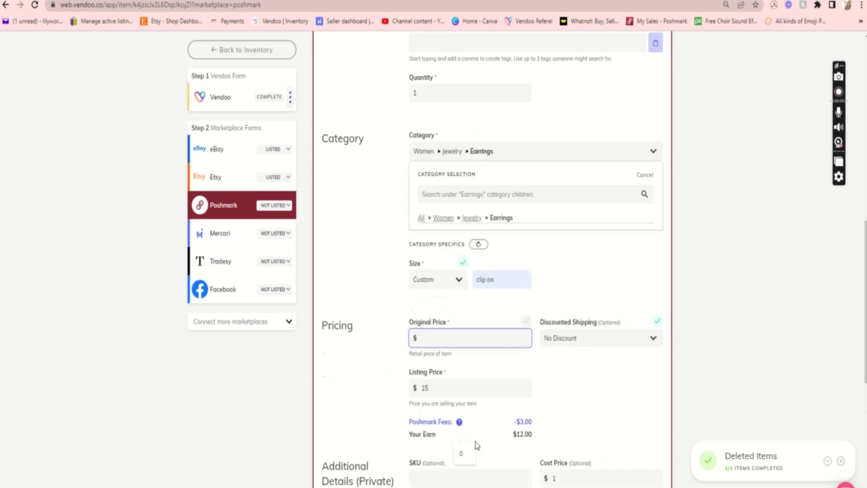
left_click(468, 452)
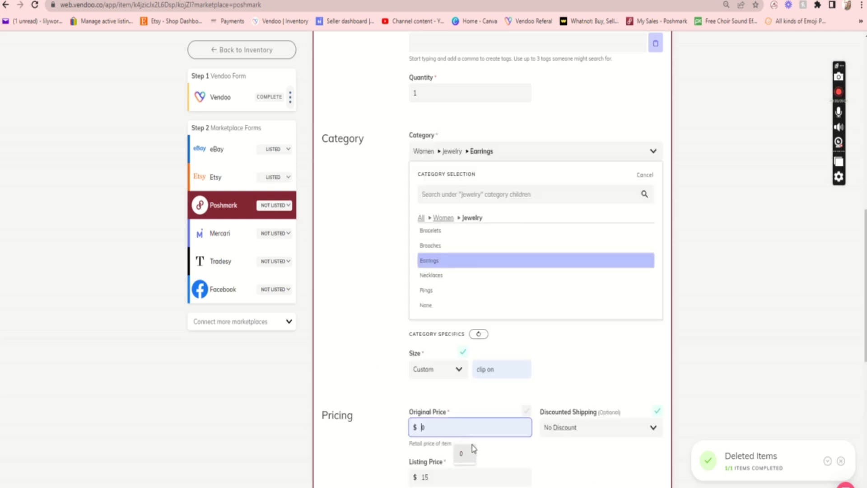
Set the Poshmark listing price to $18 and list the earrings on Poshmark.
left_click(457, 473)
key("BackSpace")
type("8")
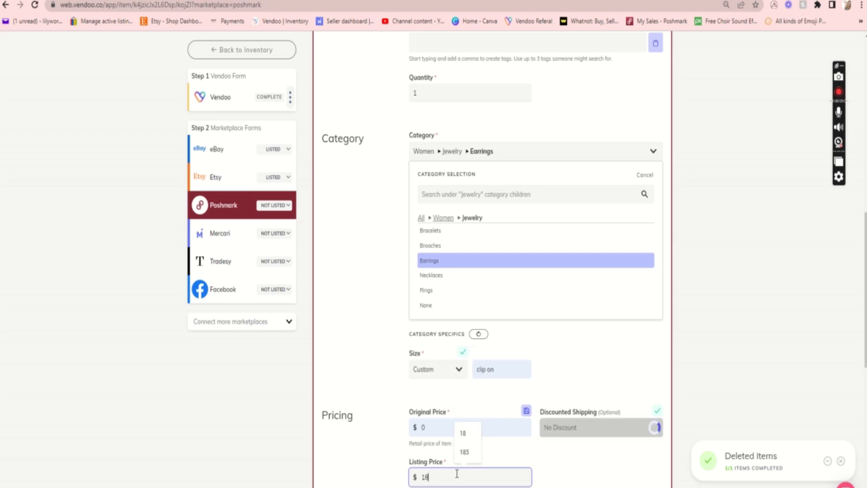
scroll(457, 473, "down", 4)
scroll(543, 429, "down", 2)
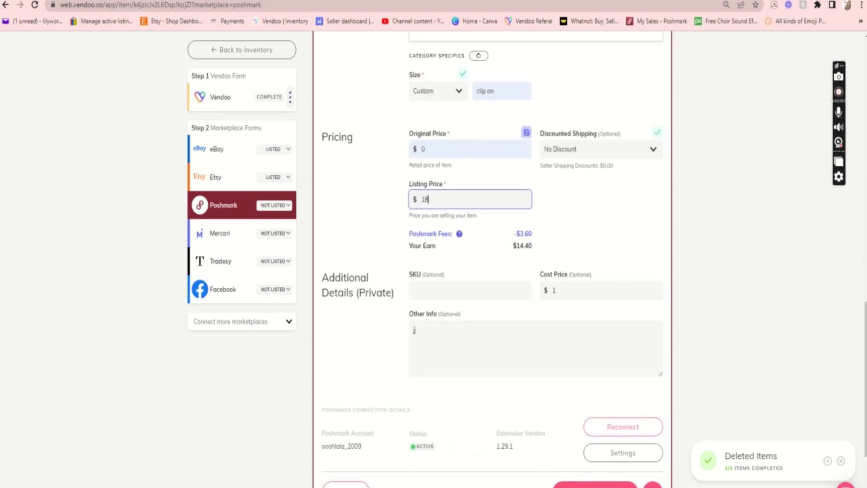
scroll(560, 420, "down", 2)
left_click(595, 401)
In the earrings' Mercari form, mark the brand as No Brand/Not Sure.
left_click(245, 237)
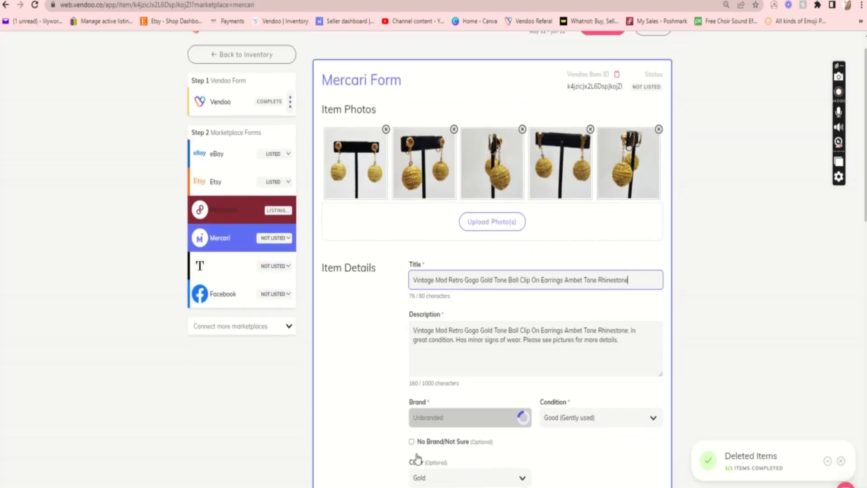
scroll(417, 459, "down", 4)
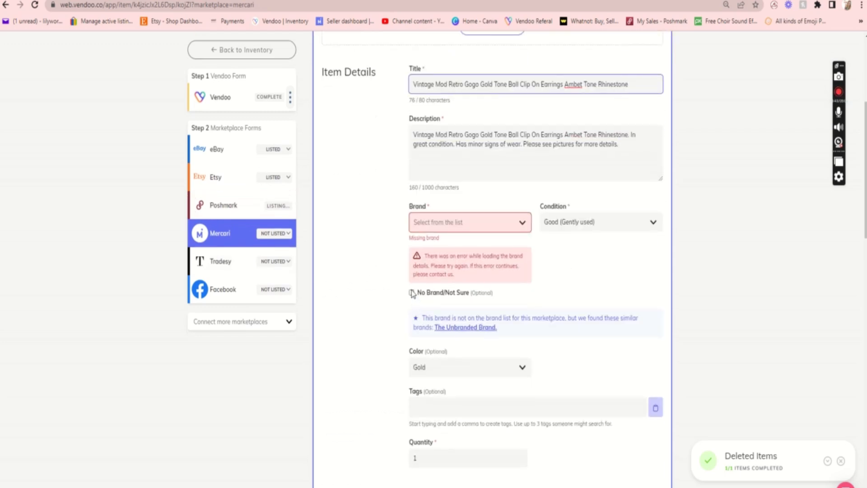
left_click(411, 293)
Choose the USPS First-Class Package shipping label for 0.25 lb and list the earrings on Mercari.
scroll(374, 383, "down", 6)
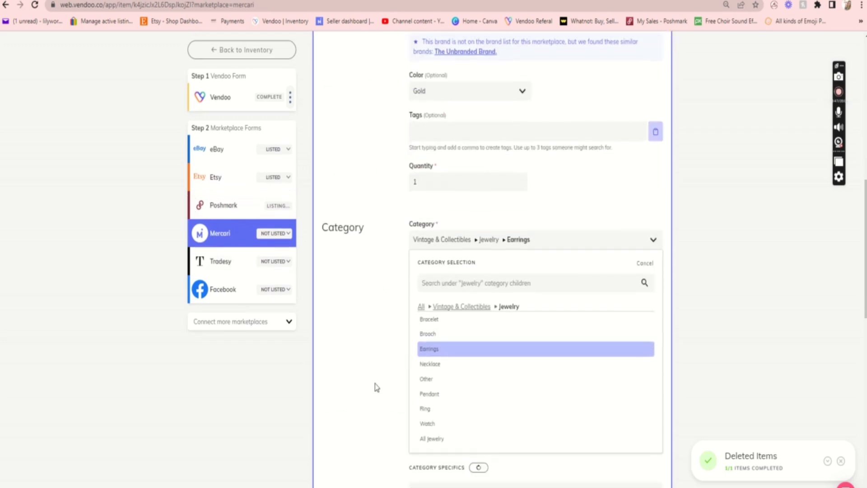
scroll(375, 384, "down", 11)
scroll(376, 385, "up", 3)
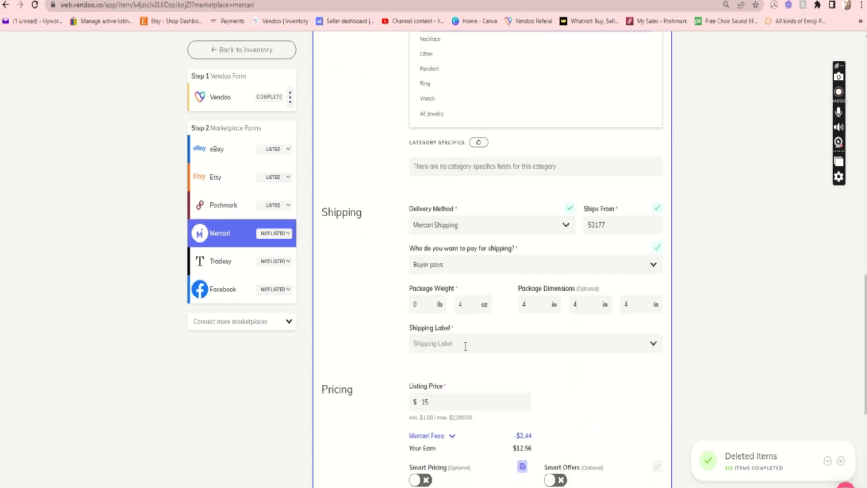
left_click(466, 347)
scroll(466, 363, "down", 5)
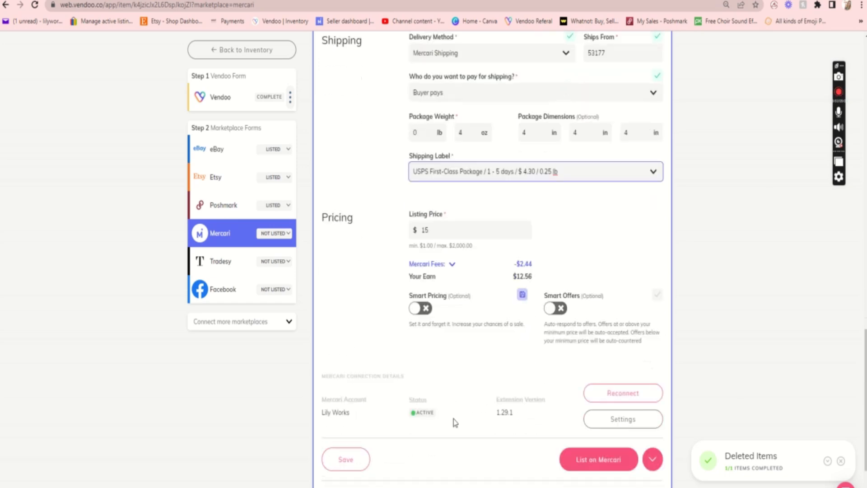
left_click(582, 399)
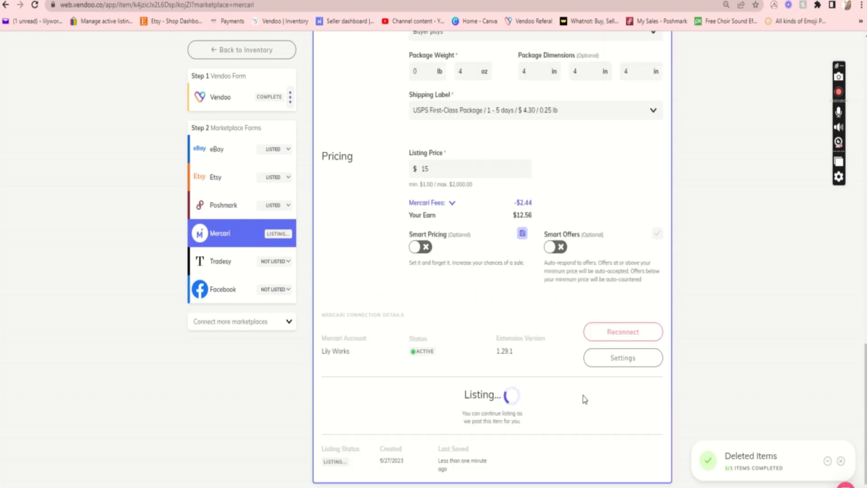
Return to the inventory and look through the newest items for ones listed only on eBay.
left_click(230, 50)
scroll(375, 325, "down", 14)
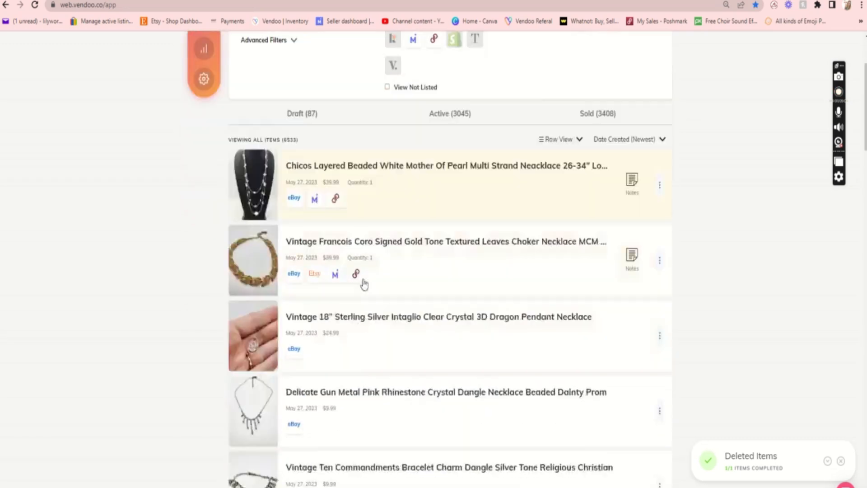
scroll(378, 341, "down", 18)
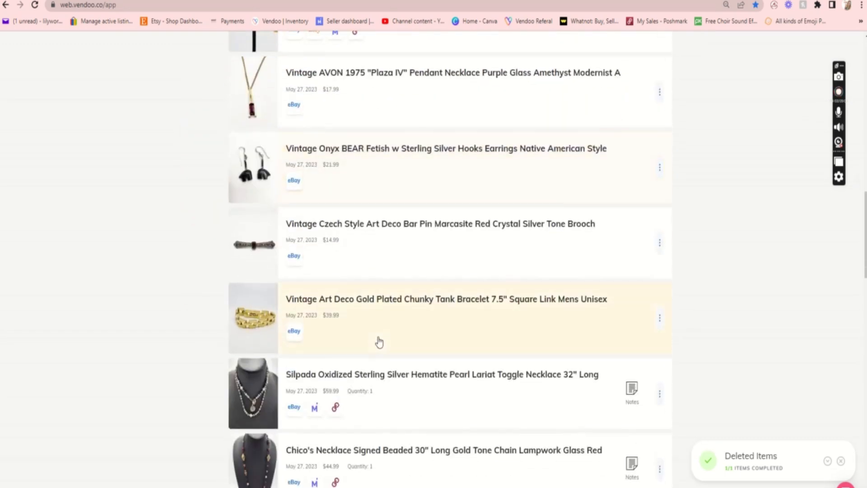
scroll(379, 342, "down", 12)
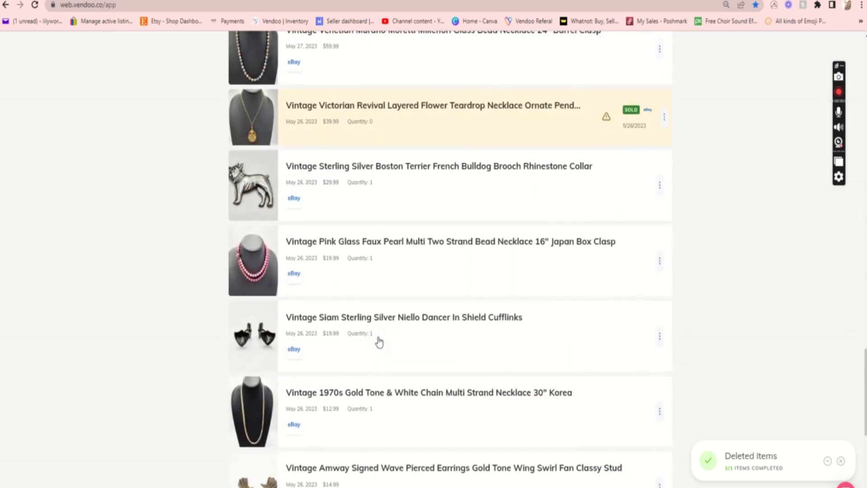
scroll(378, 342, "down", 2)
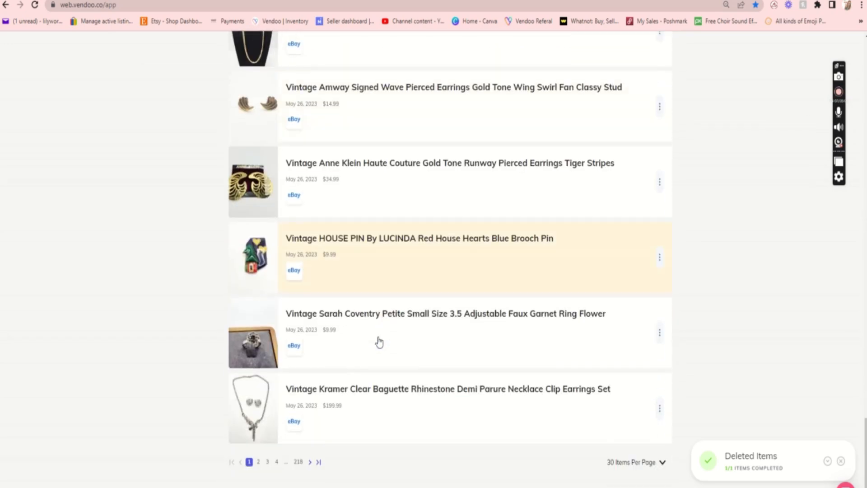
scroll(378, 342, "up", 7)
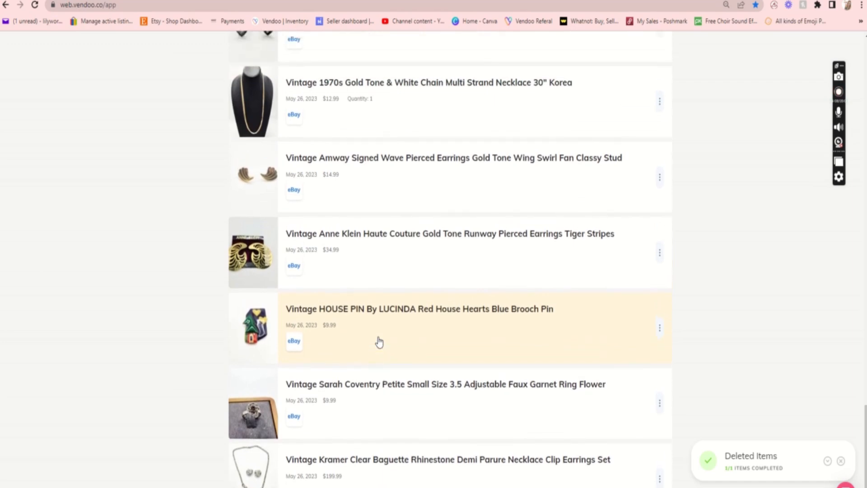
scroll(379, 342, "up", 11)
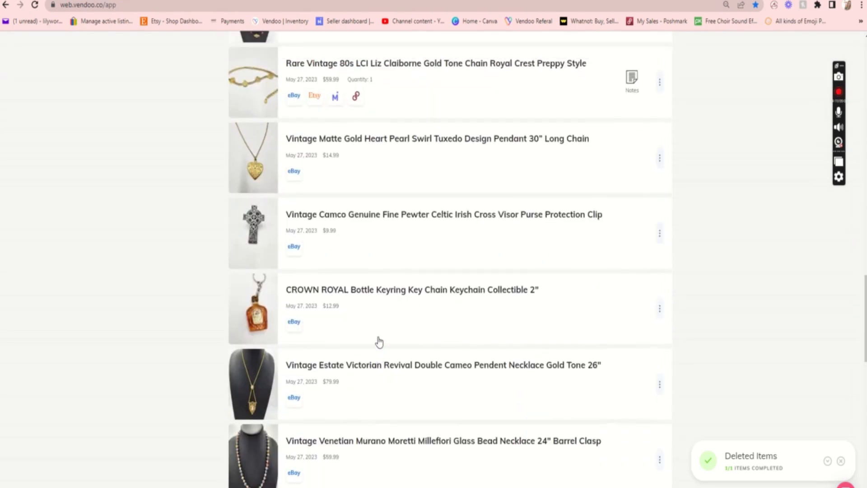